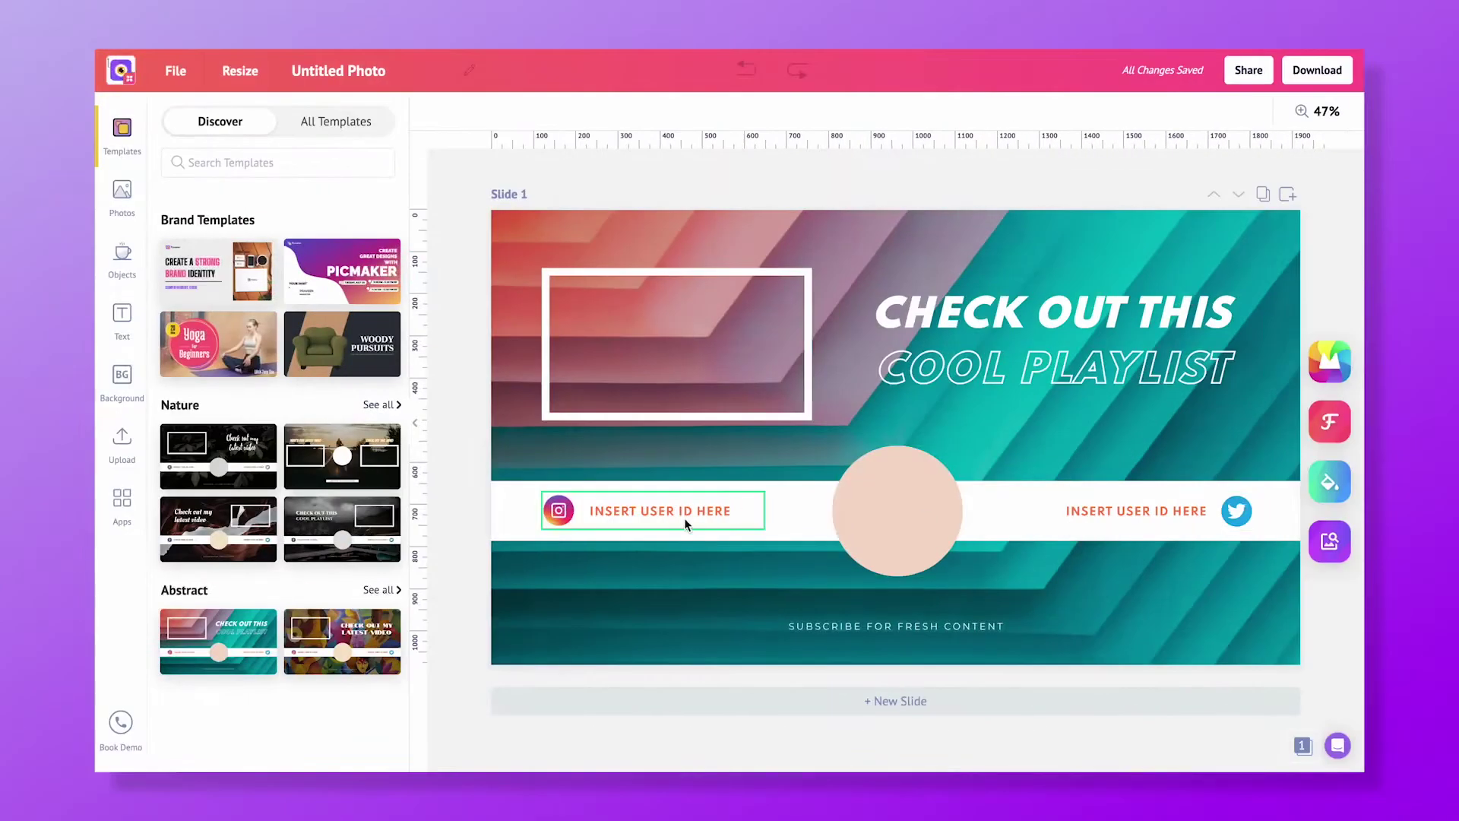
Step: Delete 'COOL' so the heading reads 'Check out this playlist'
{"action": "left_click", "coordinate": [924, 368]}
{"action": "double_click", "coordinate": [924, 368]}
{"action": "key", "text": "BackSpace"}
Step: Clear the Instagram user id placeholder and enter PICMAKERHQ as the handle
{"action": "left_click", "coordinate": [659, 511]}
{"action": "key", "text": "ctrl+a"}
{"action": "key", "text": "BackSpace"}
{"action": "left_click", "coordinate": [1136, 511]}
{"action": "key", "text": "ctrl+a"}
{"action": "type", "text": "PICMAKERHQ"}
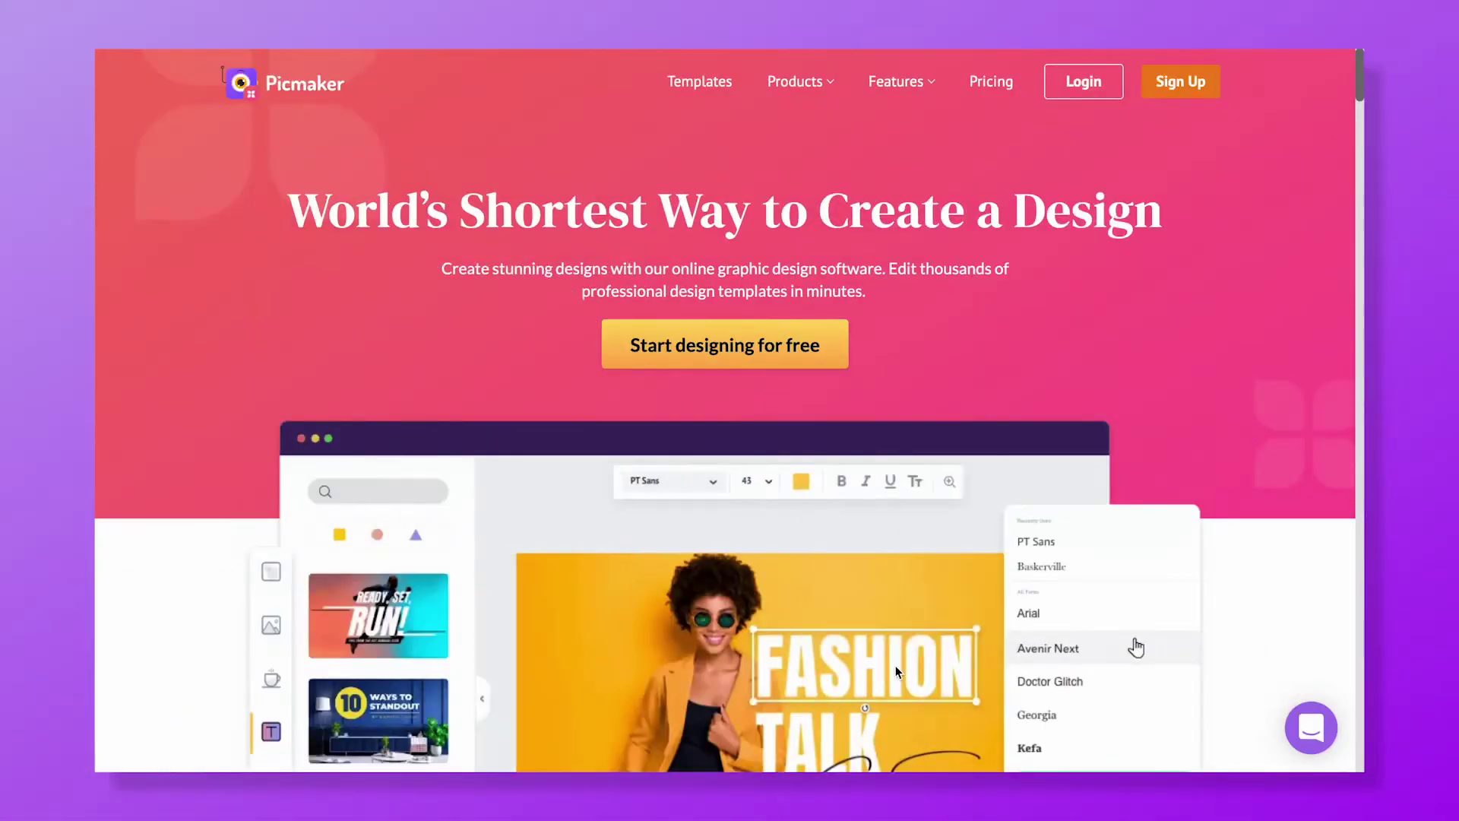
Step: Scroll through the Picmaker home page and dashboard back up to the search banner
{"action": "scroll", "coordinate": [895, 672], "scroll_direction": "down", "scroll_amount": 7}
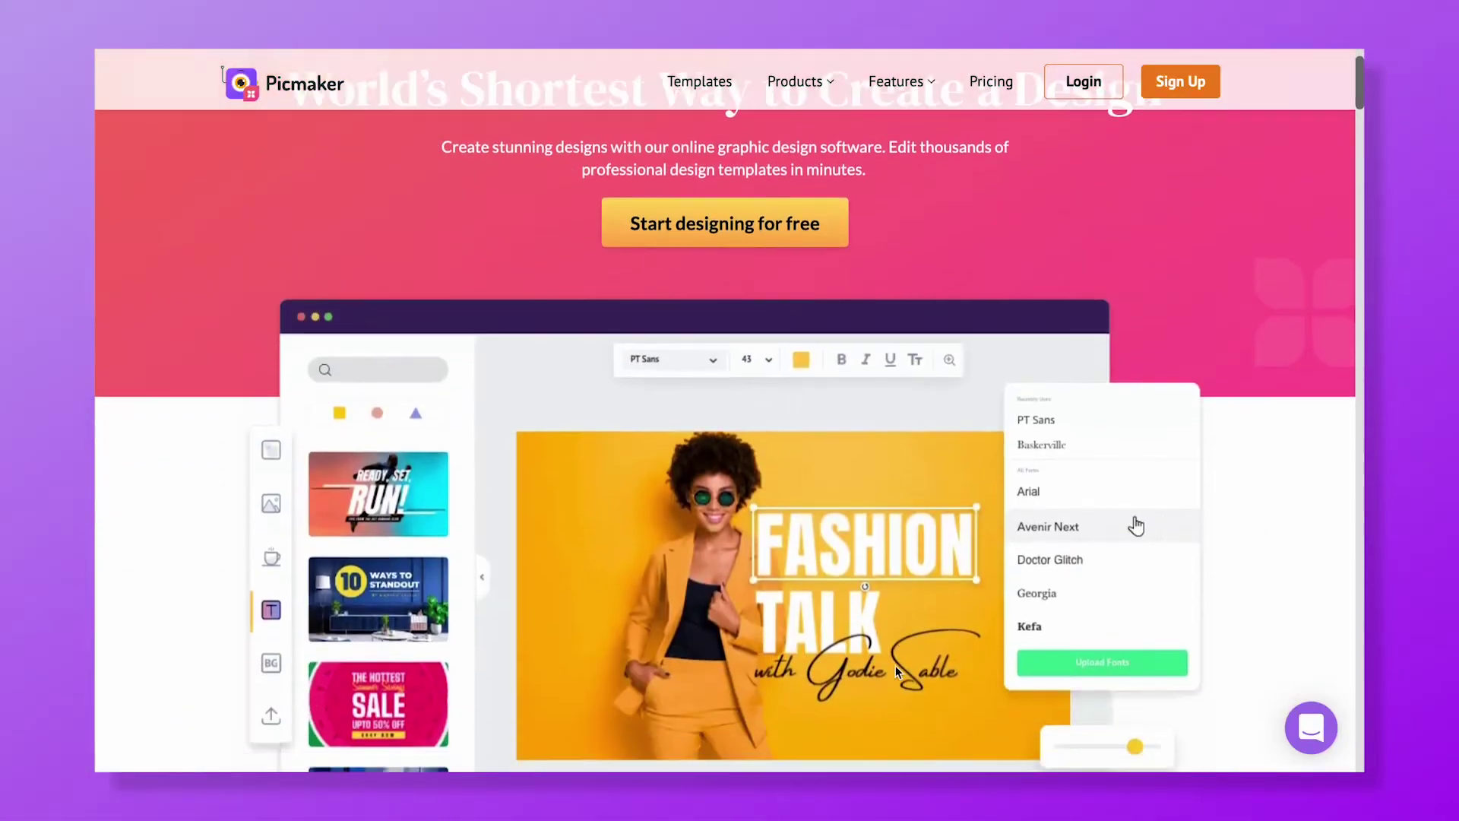
{"action": "scroll", "coordinate": [895, 669], "scroll_direction": "down", "scroll_amount": 10}
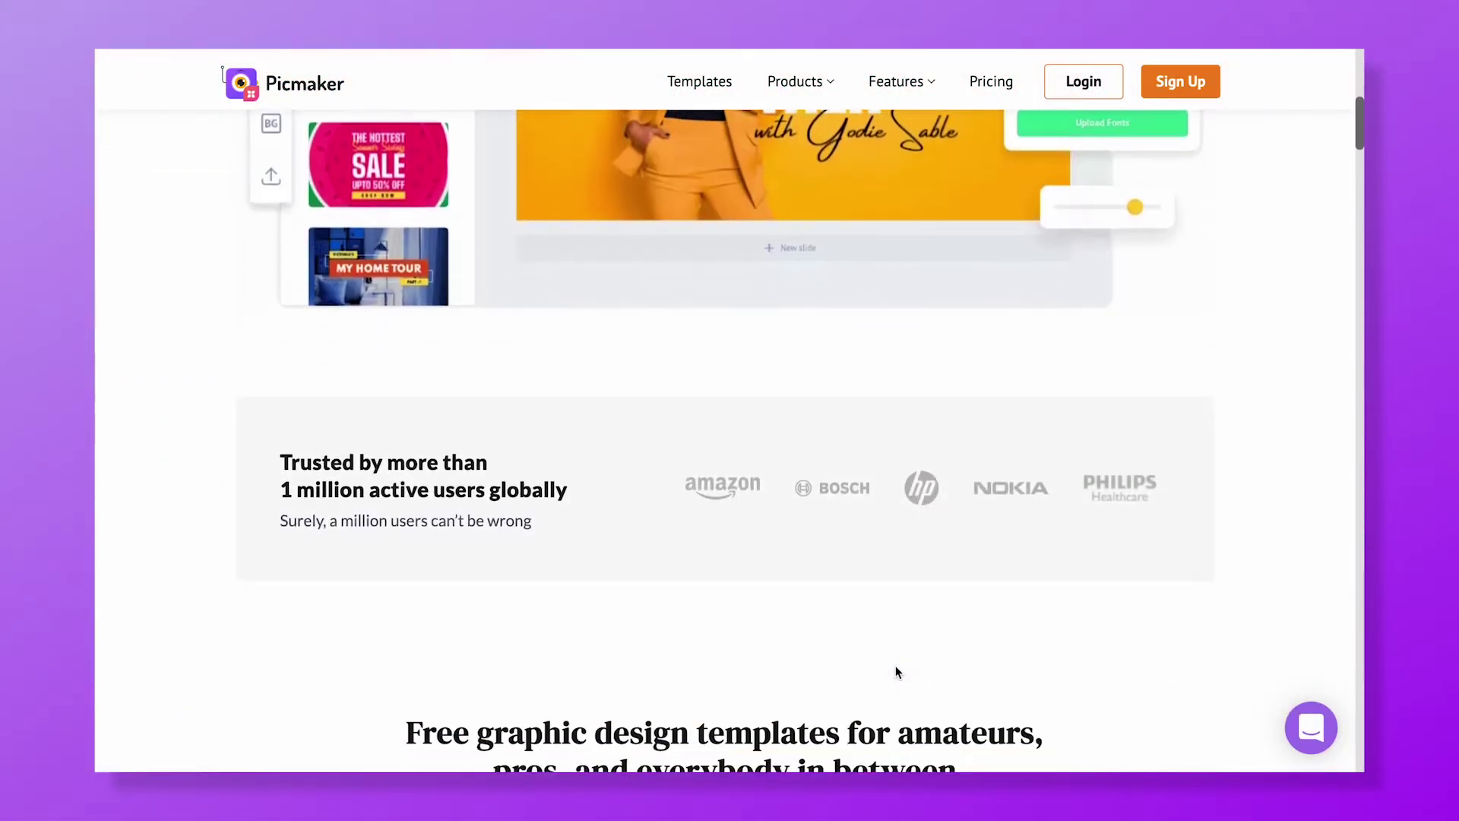
{"action": "scroll", "coordinate": [898, 672], "scroll_direction": "down", "scroll_amount": 12}
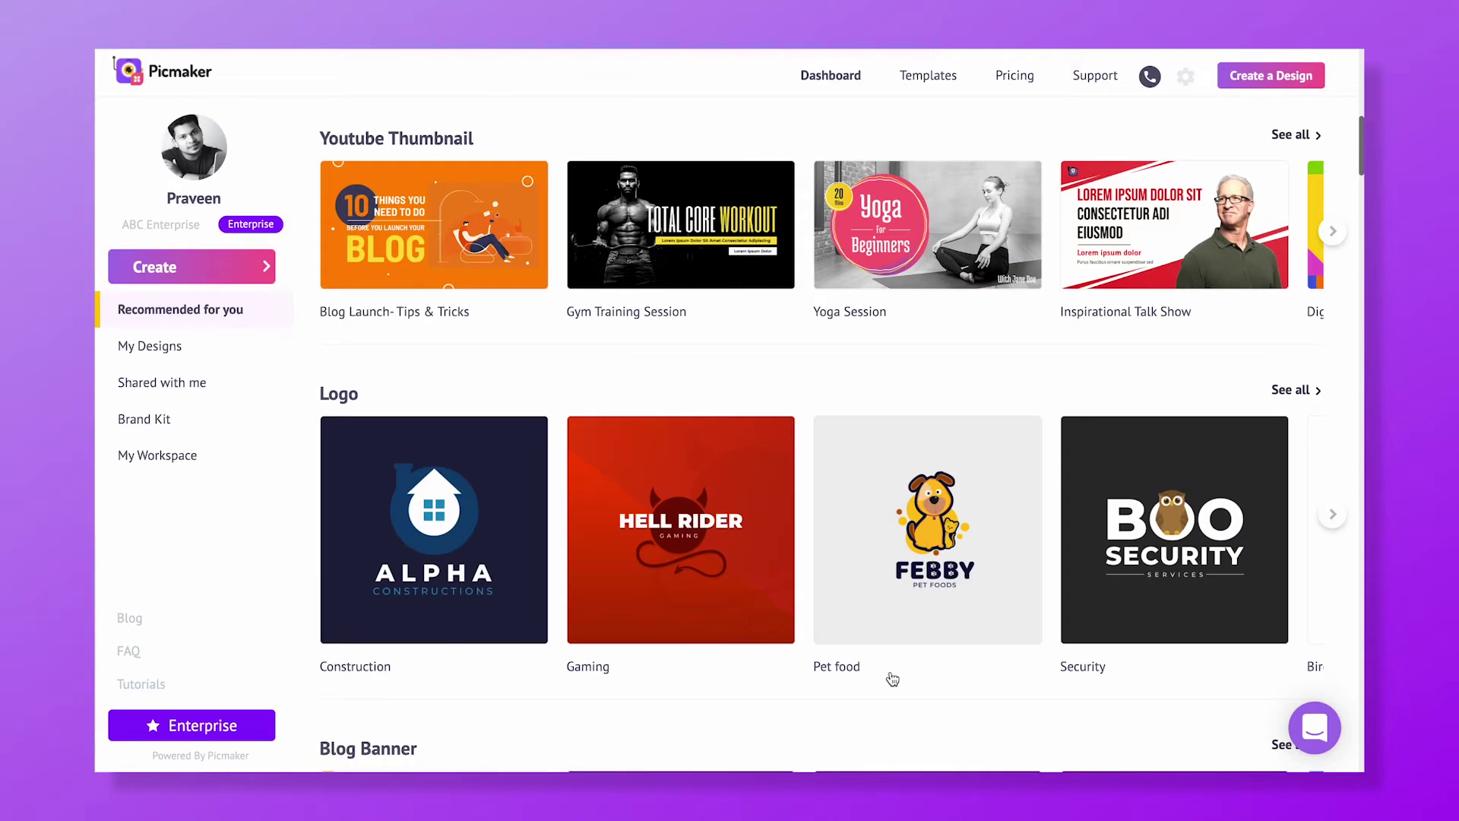
{"action": "scroll", "coordinate": [893, 679], "scroll_direction": "down", "scroll_amount": 6}
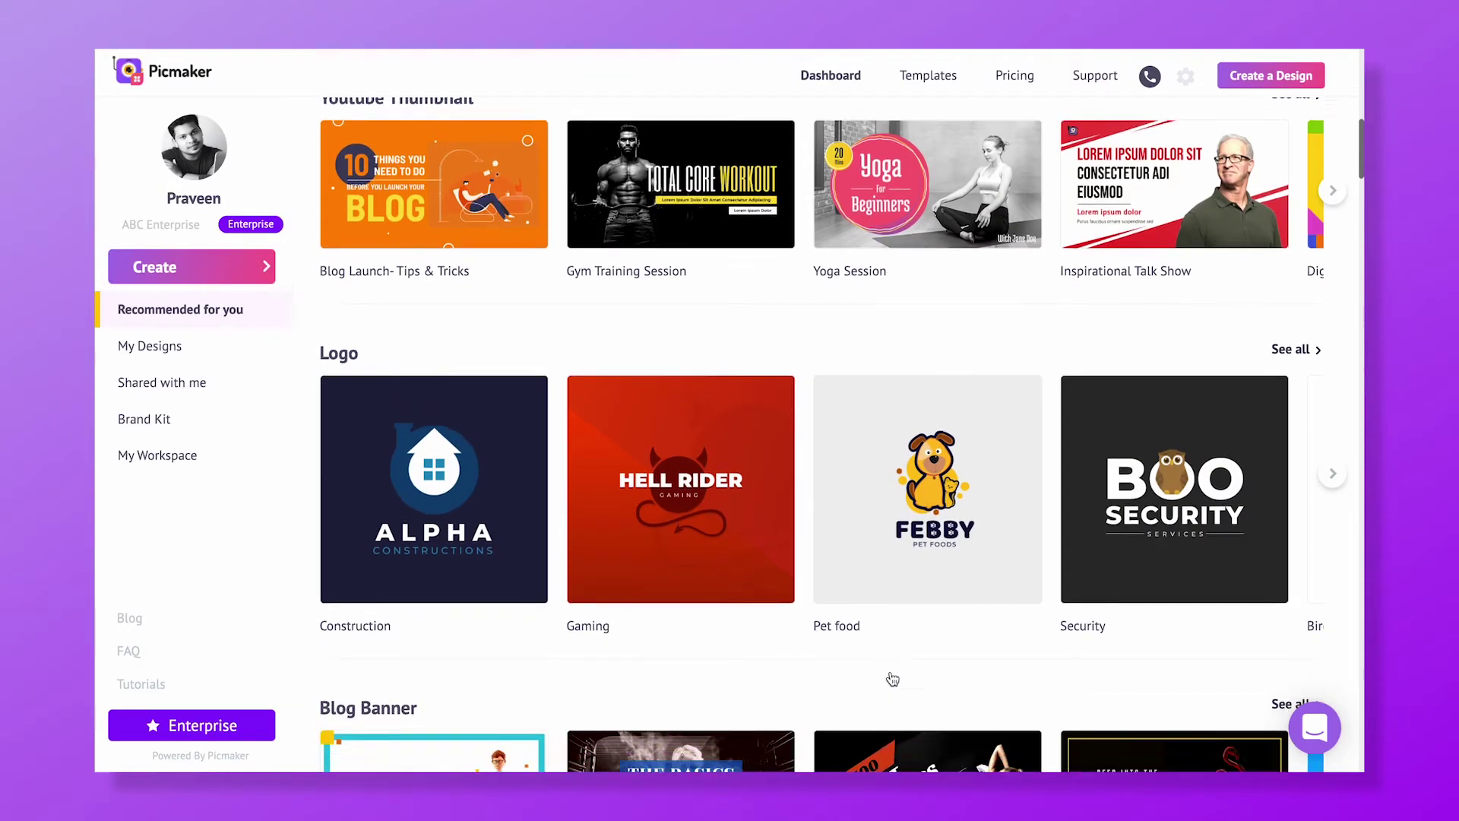
{"action": "scroll", "coordinate": [893, 678], "scroll_direction": "down", "scroll_amount": 10}
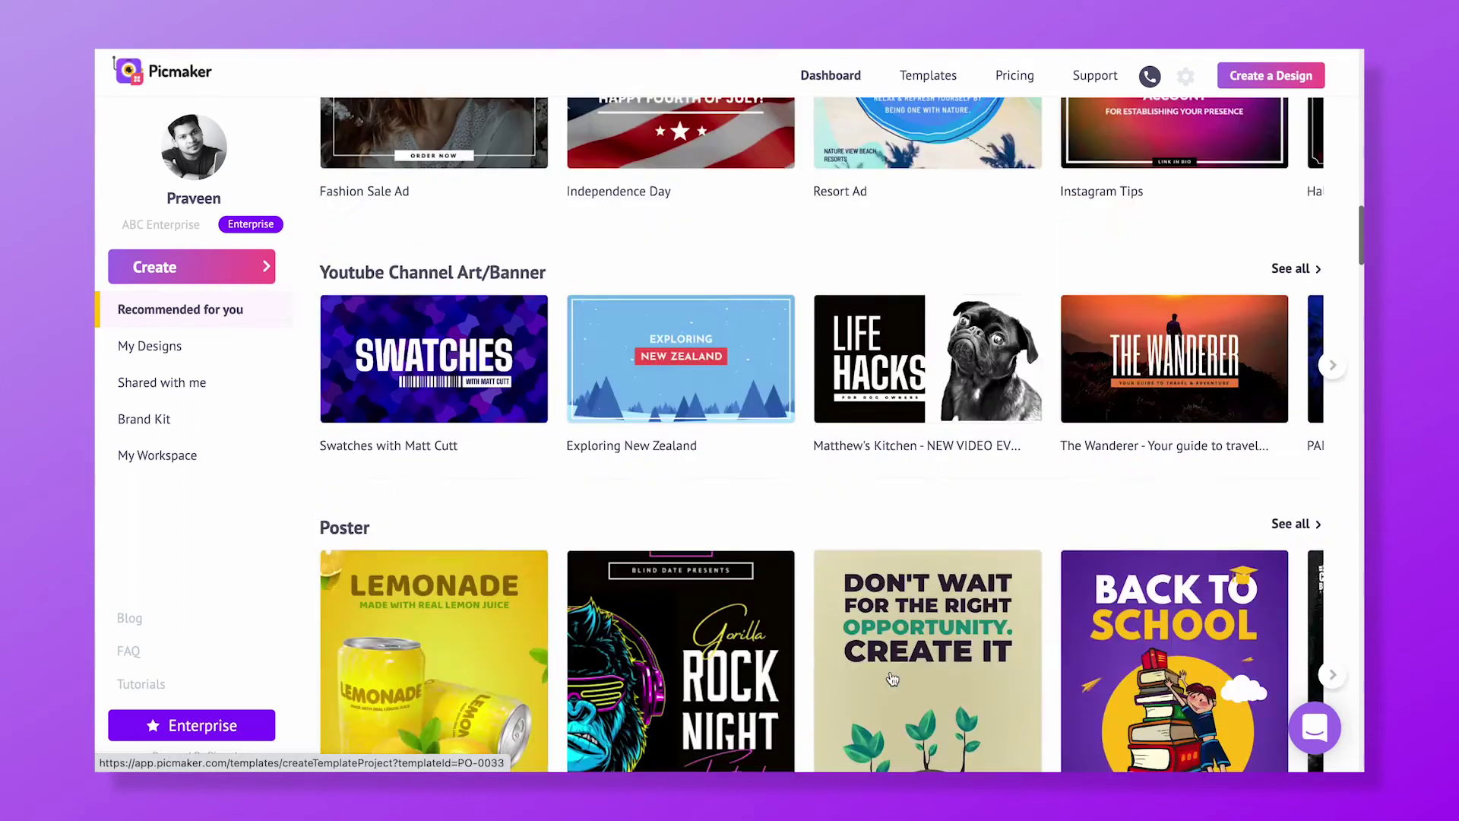
{"action": "scroll", "coordinate": [893, 678], "scroll_direction": "up", "scroll_amount": 15}
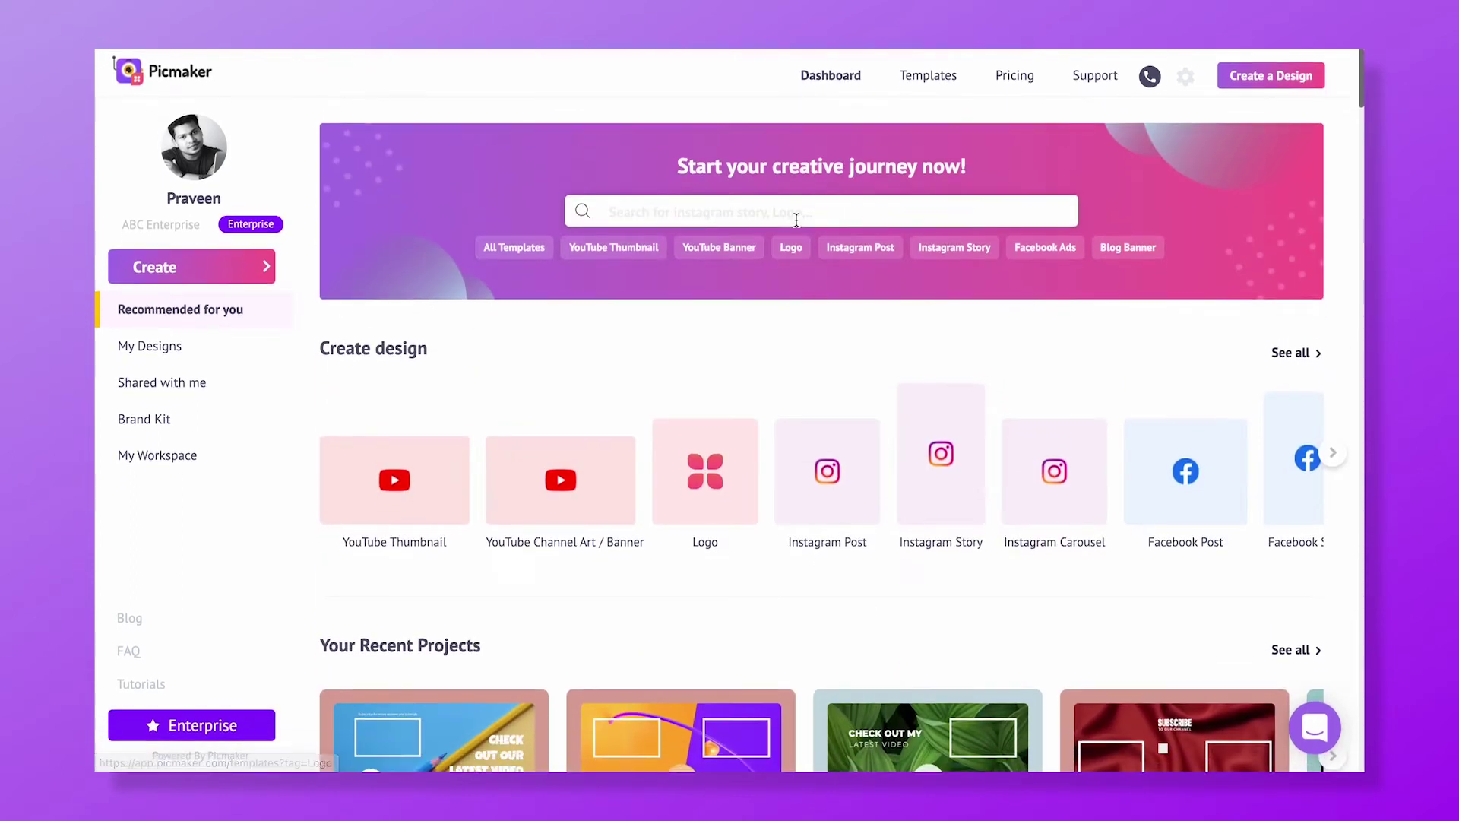
Step: Search templates for 'youtu' and open the Youtube End Cards results
{"action": "left_click", "coordinate": [797, 219]}
{"action": "type", "text": "youtube"}
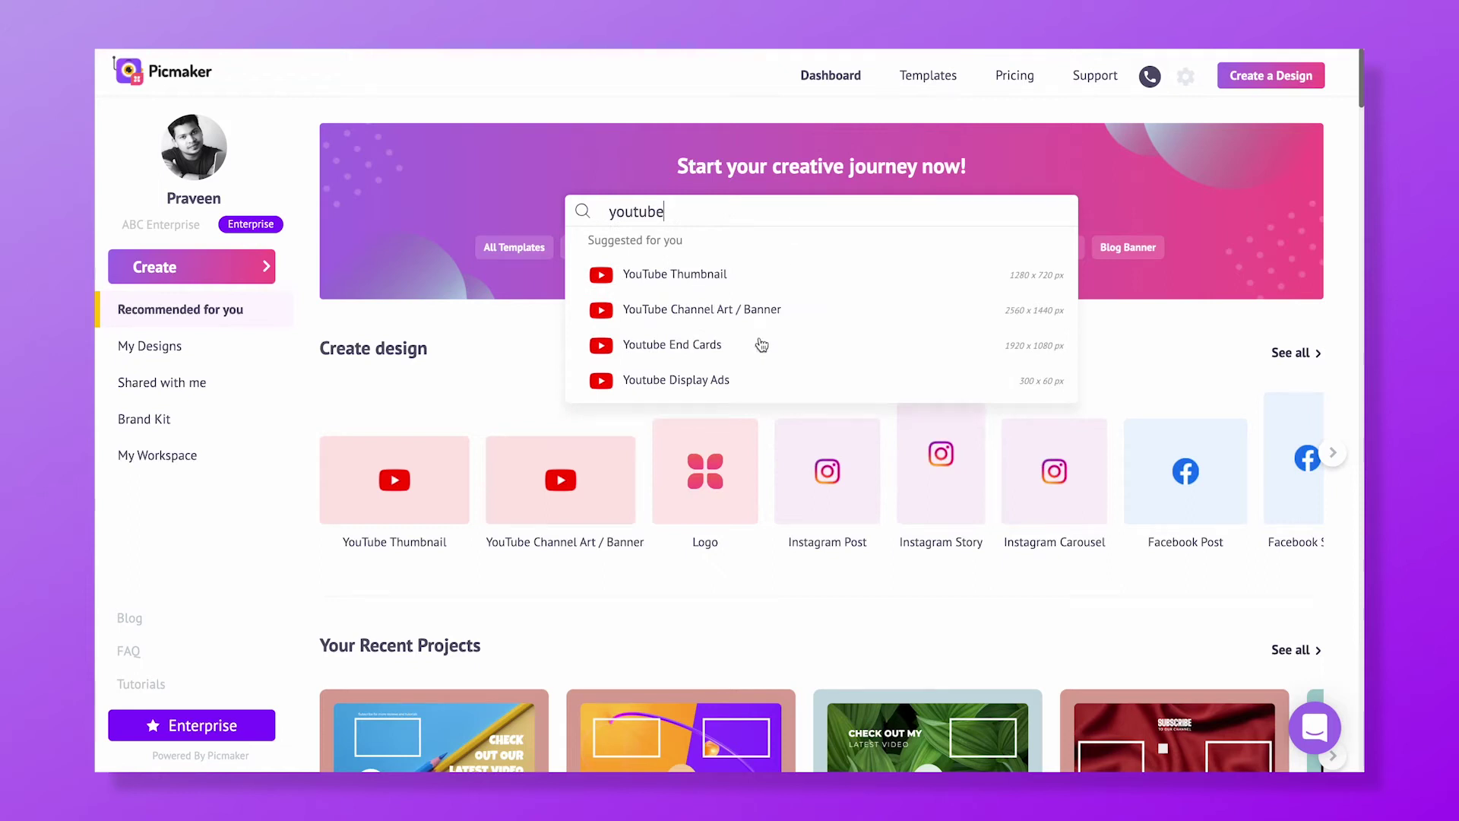
{"action": "left_click", "coordinate": [761, 345]}
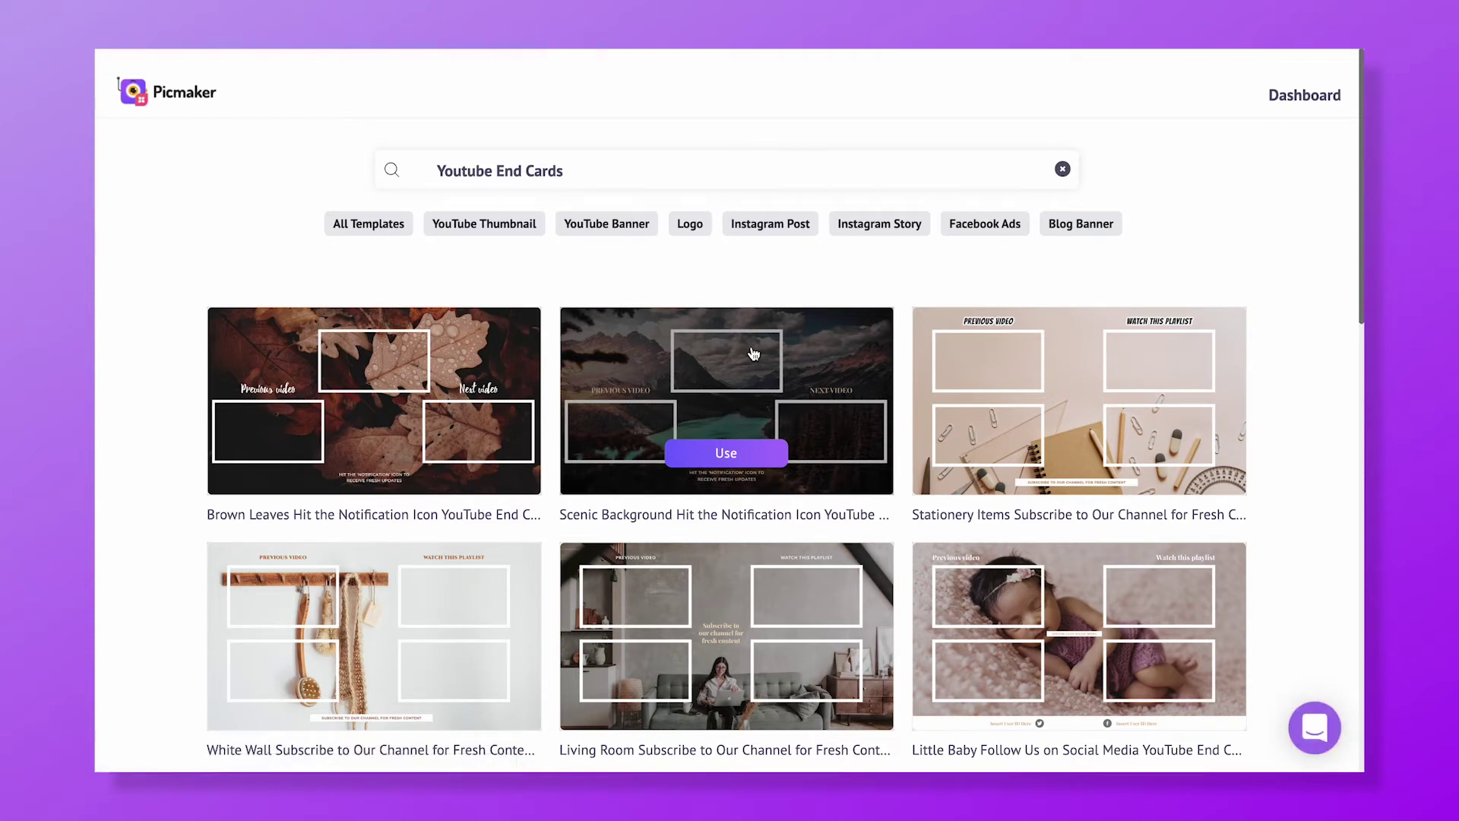
Step: Scroll the results down to the Blue Check Out This Cool Playlist end card
{"action": "scroll", "coordinate": [752, 353], "scroll_direction": "down", "scroll_amount": 3}
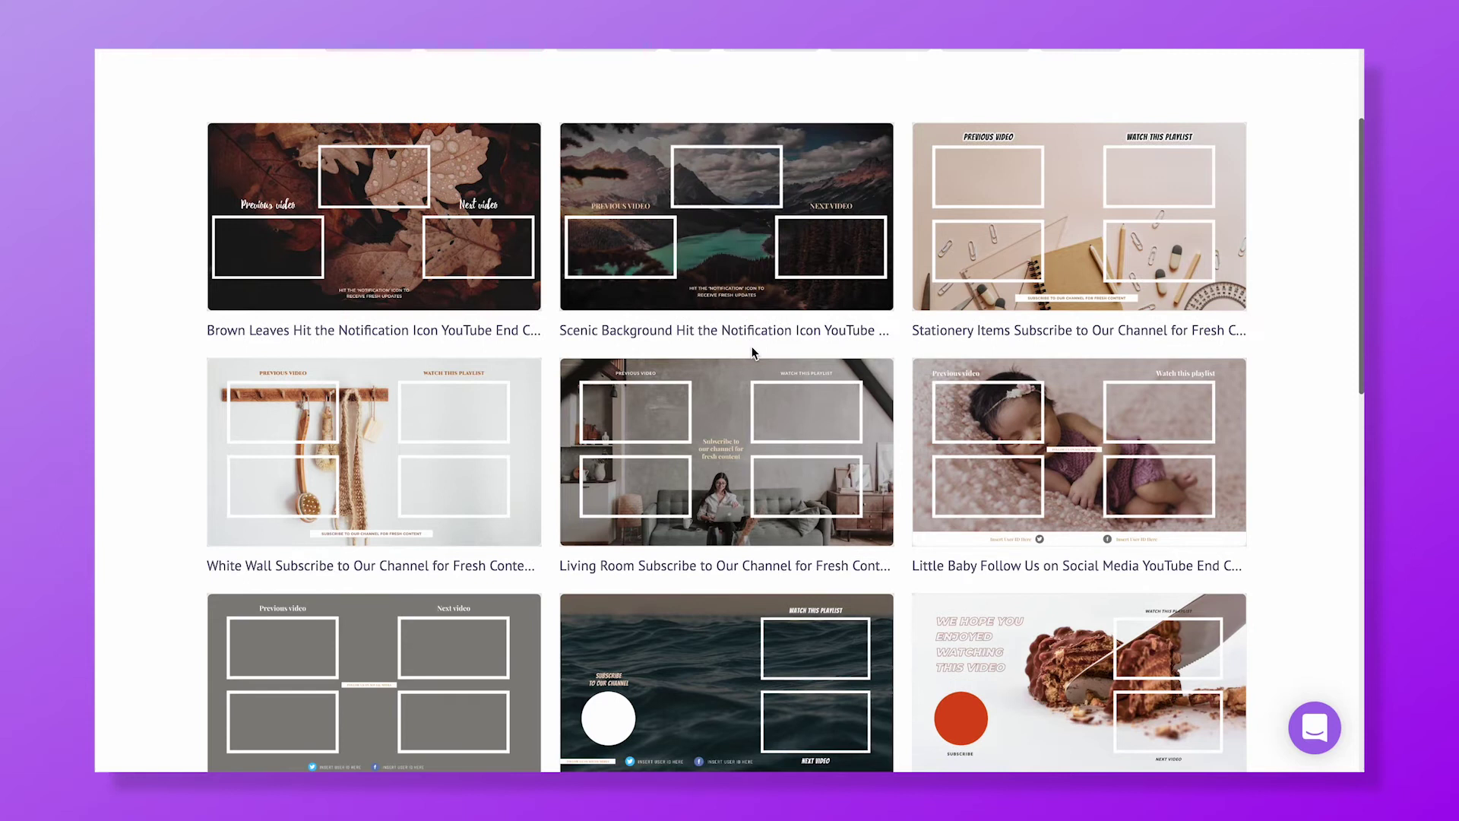
{"action": "scroll", "coordinate": [752, 350], "scroll_direction": "down", "scroll_amount": 5}
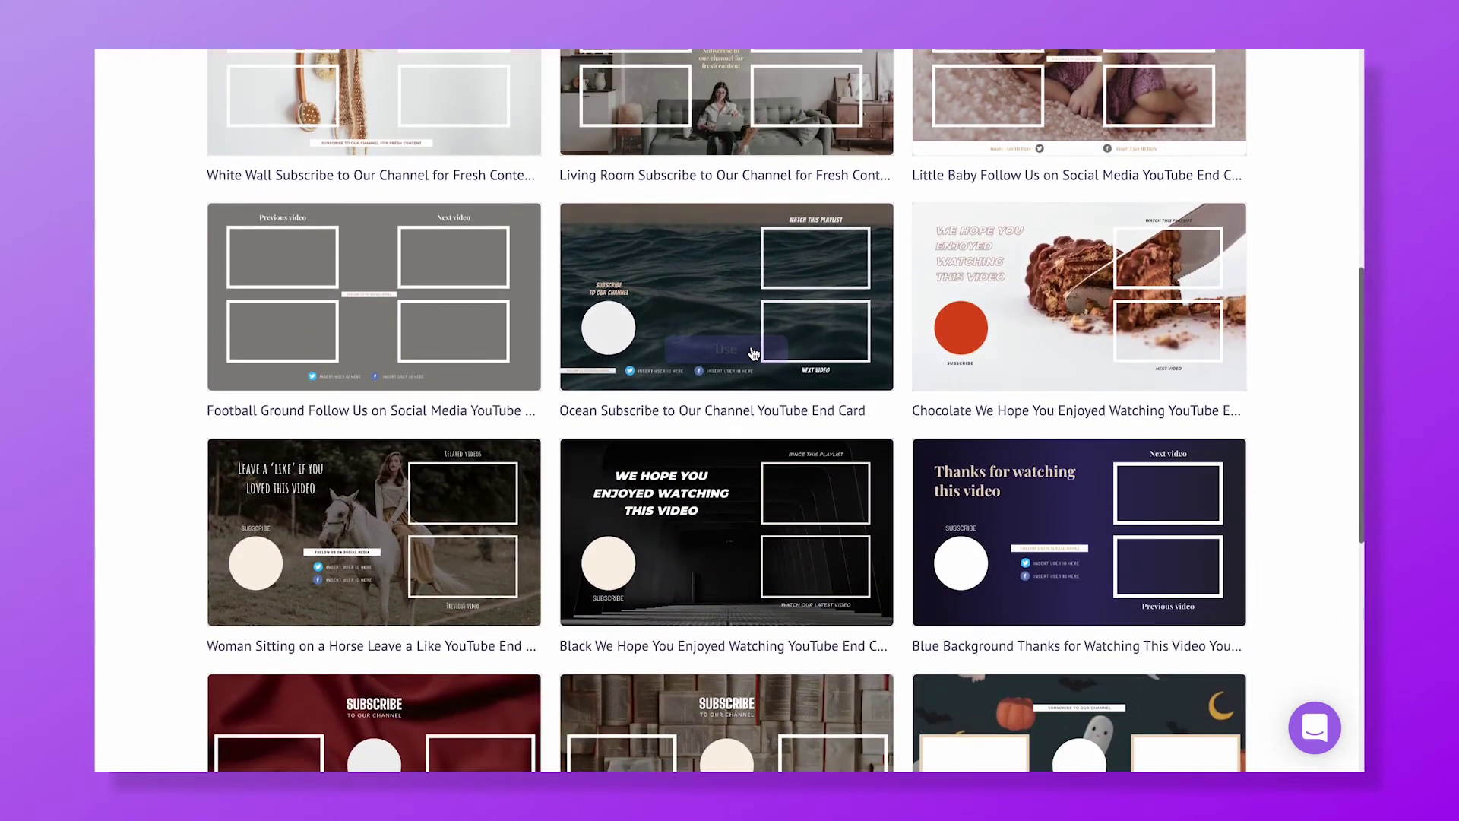
{"action": "scroll", "coordinate": [752, 352], "scroll_direction": "down", "scroll_amount": 1}
{"action": "scroll", "coordinate": [752, 350], "scroll_direction": "down", "scroll_amount": 2}
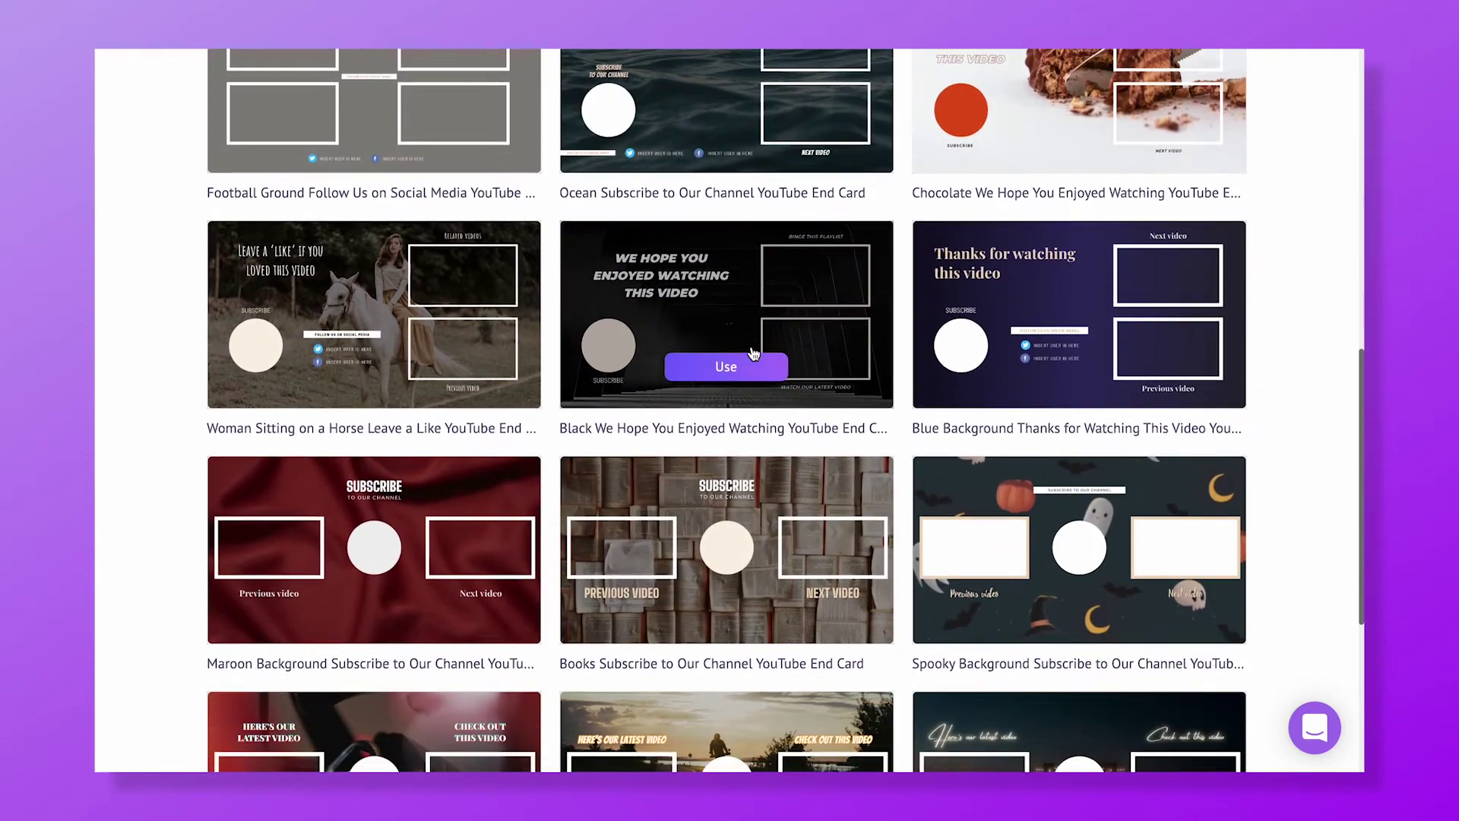
{"action": "scroll", "coordinate": [753, 352], "scroll_direction": "down", "scroll_amount": 1}
{"action": "scroll", "coordinate": [752, 351], "scroll_direction": "down", "scroll_amount": 2}
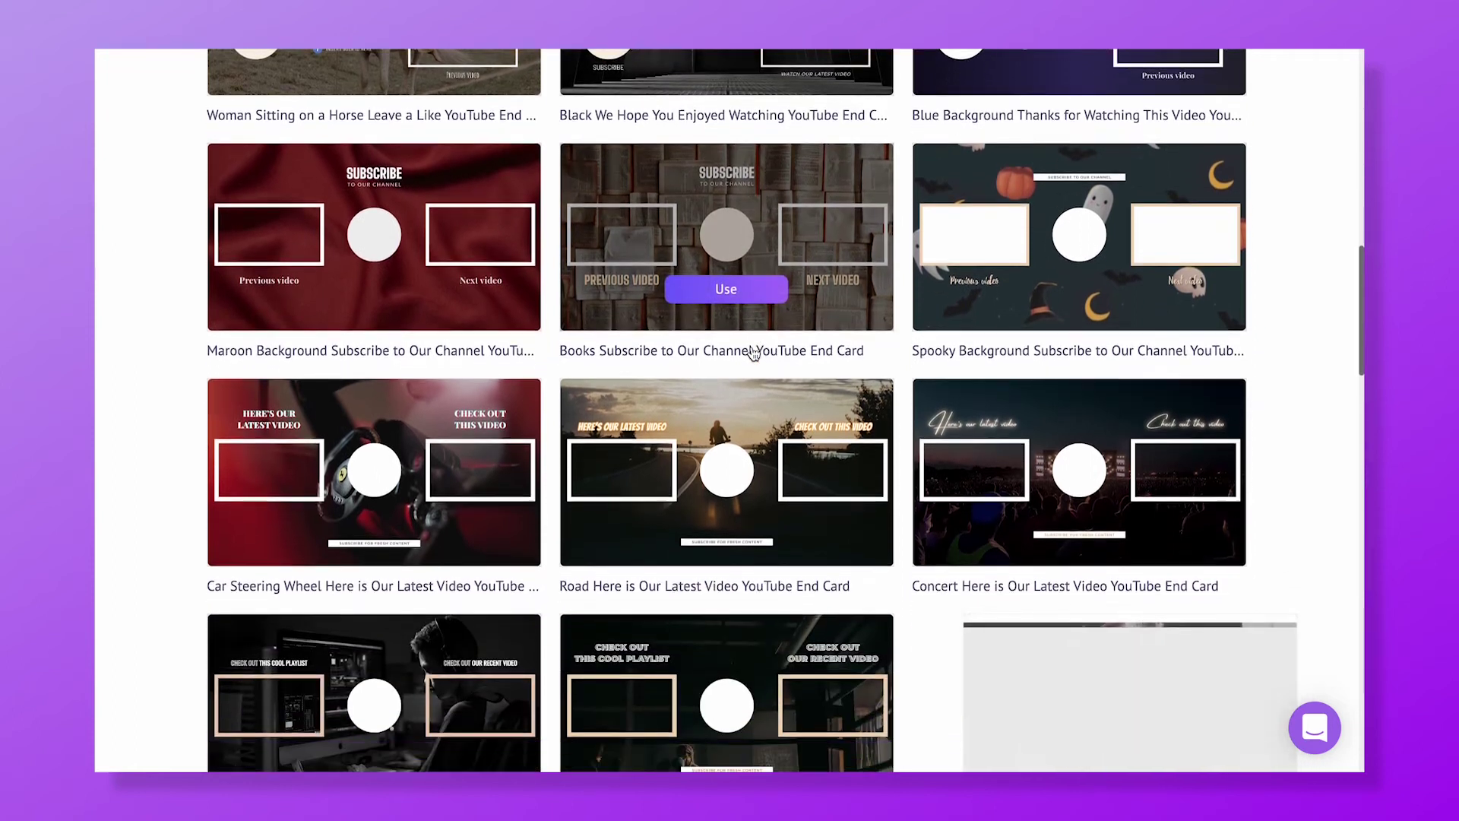
{"action": "scroll", "coordinate": [752, 351], "scroll_direction": "down", "scroll_amount": 2}
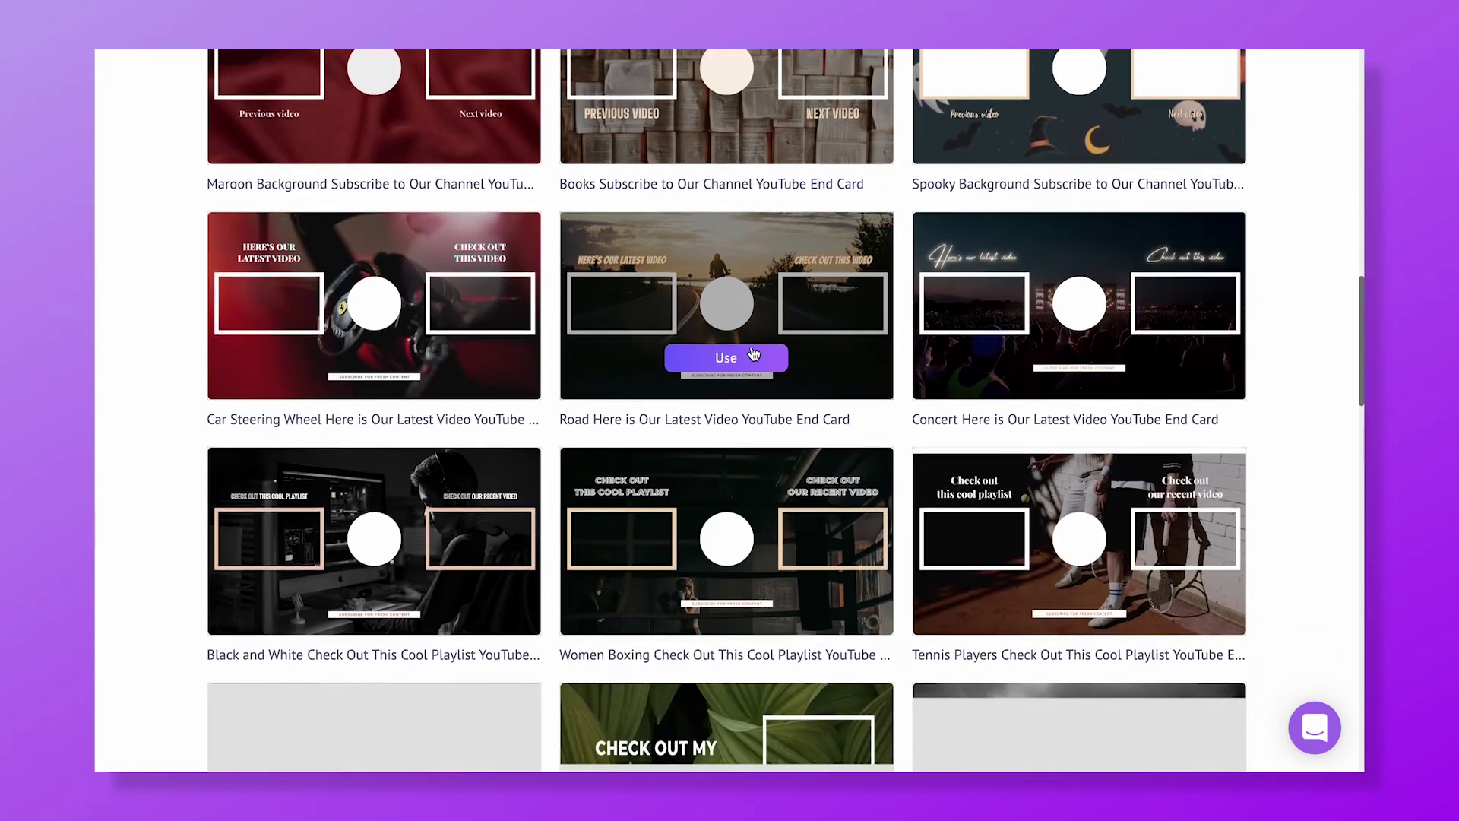
{"action": "scroll", "coordinate": [752, 352], "scroll_direction": "down", "scroll_amount": 2}
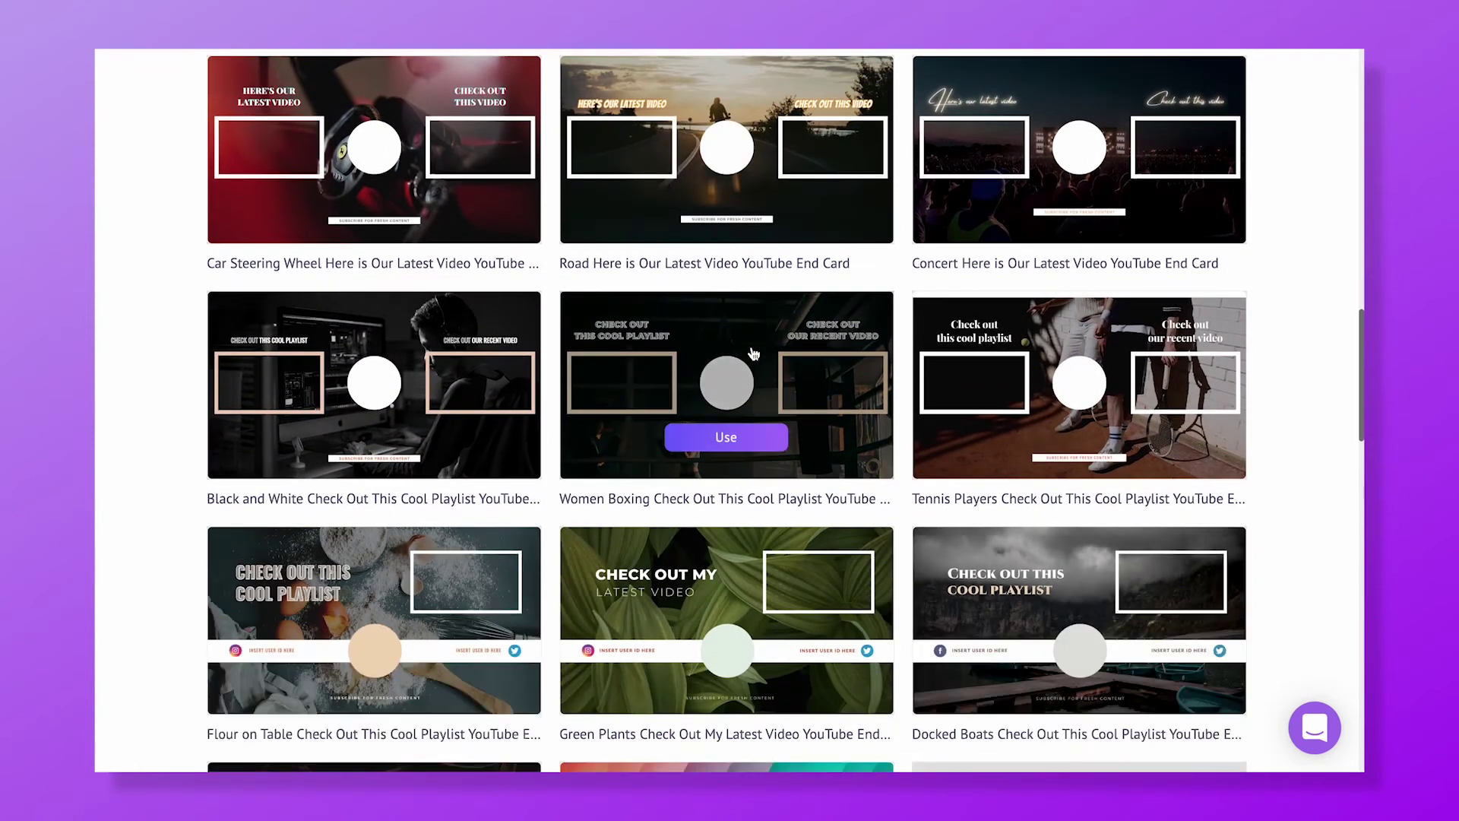
{"action": "scroll", "coordinate": [752, 351], "scroll_direction": "down", "scroll_amount": 5}
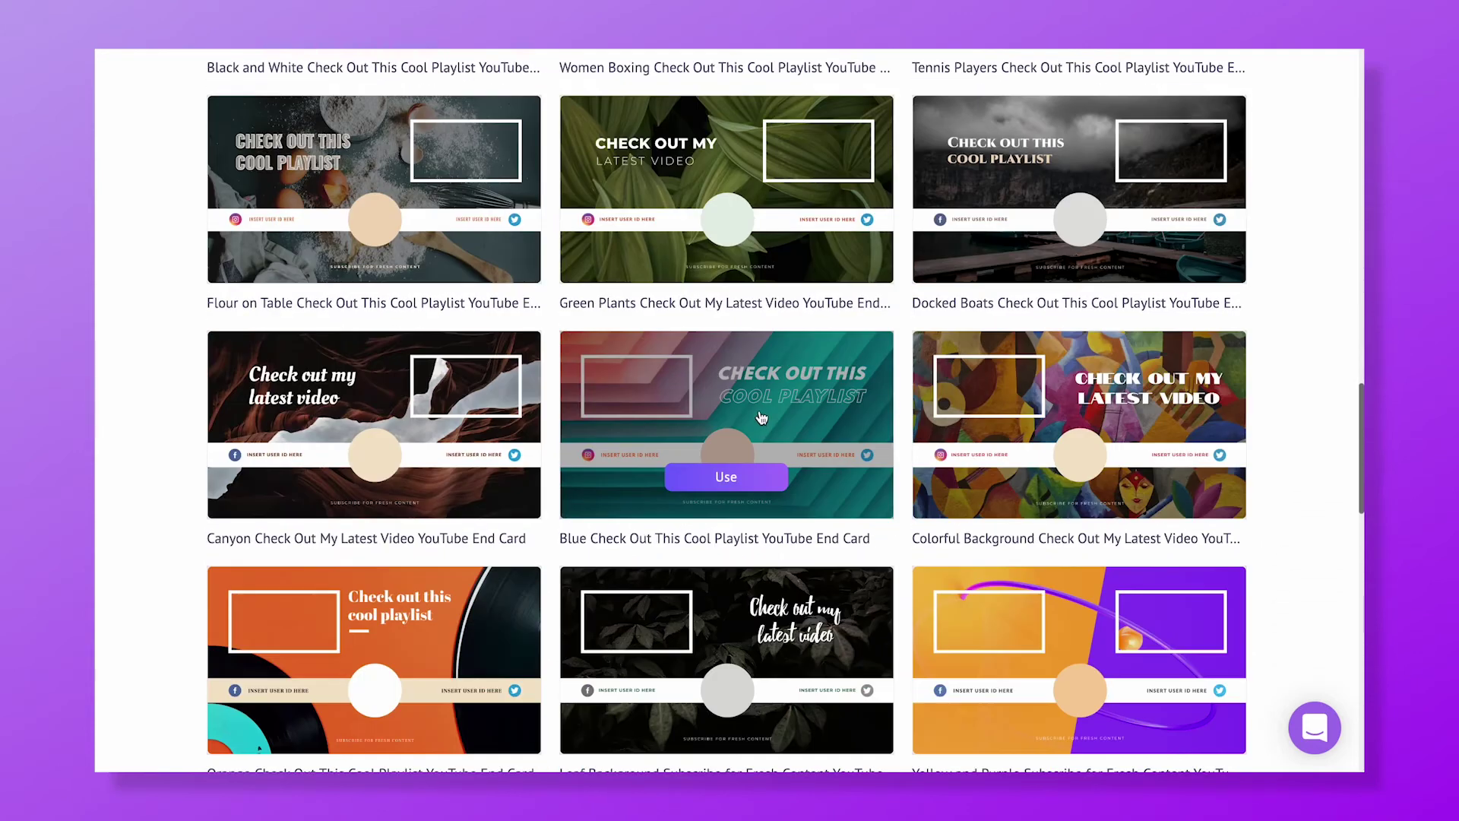
Step: Open the Blue playlist end card and delete 'COOL' from its heading
{"action": "left_click", "coordinate": [726, 477]}
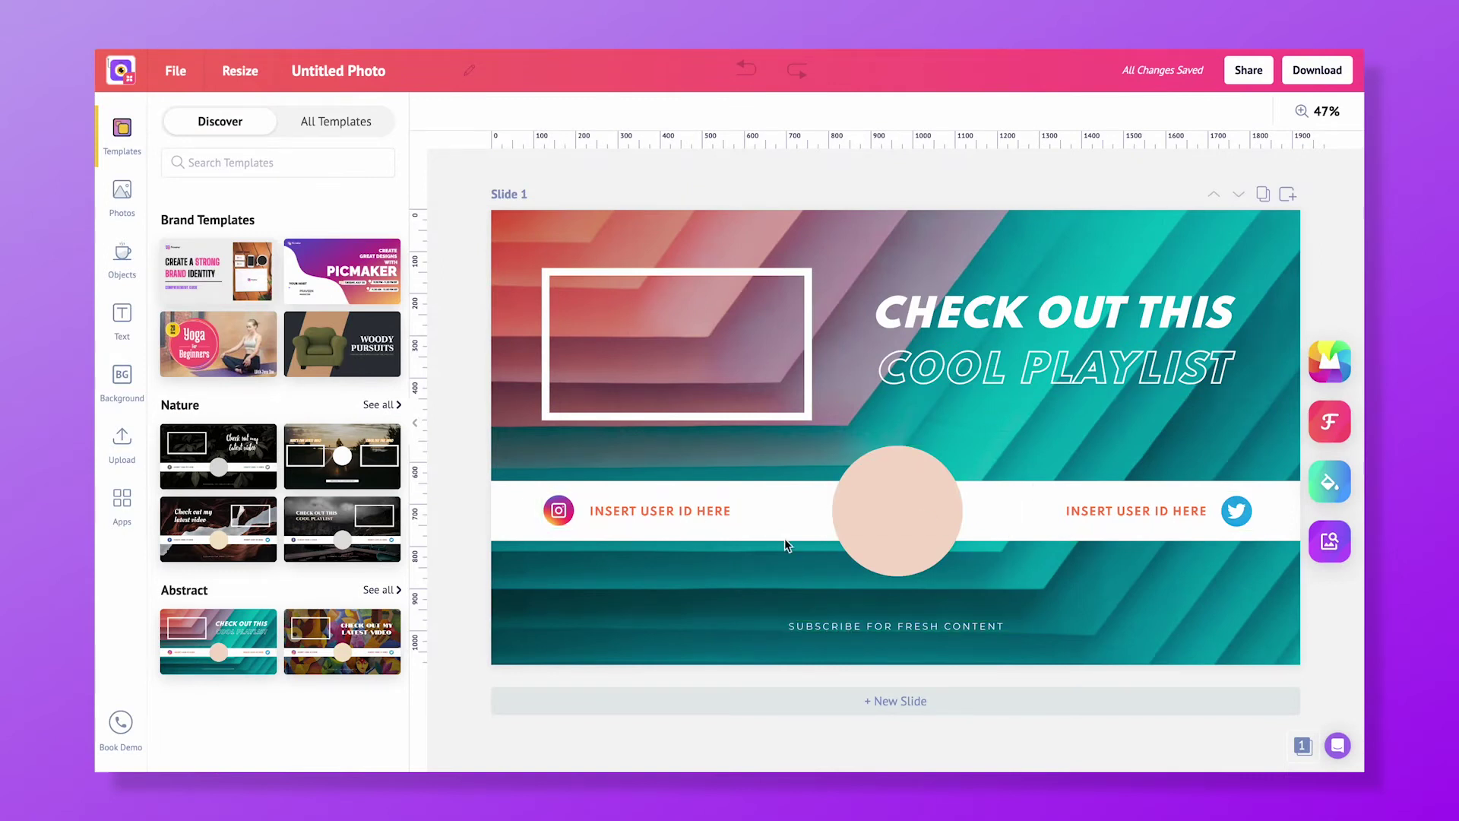
{"action": "double_click", "coordinate": [934, 369]}
{"action": "key", "text": "BackSpace"}
Step: Set both the left and right user ids to PICMAKERHQ
{"action": "triple_click", "coordinate": [659, 510]}
{"action": "type", "text": "PICMAKERHQ"}
{"action": "triple_click", "coordinate": [1136, 511]}
{"action": "key", "text": "BackSpace"}
{"action": "type", "text": "PICMAKERH"}
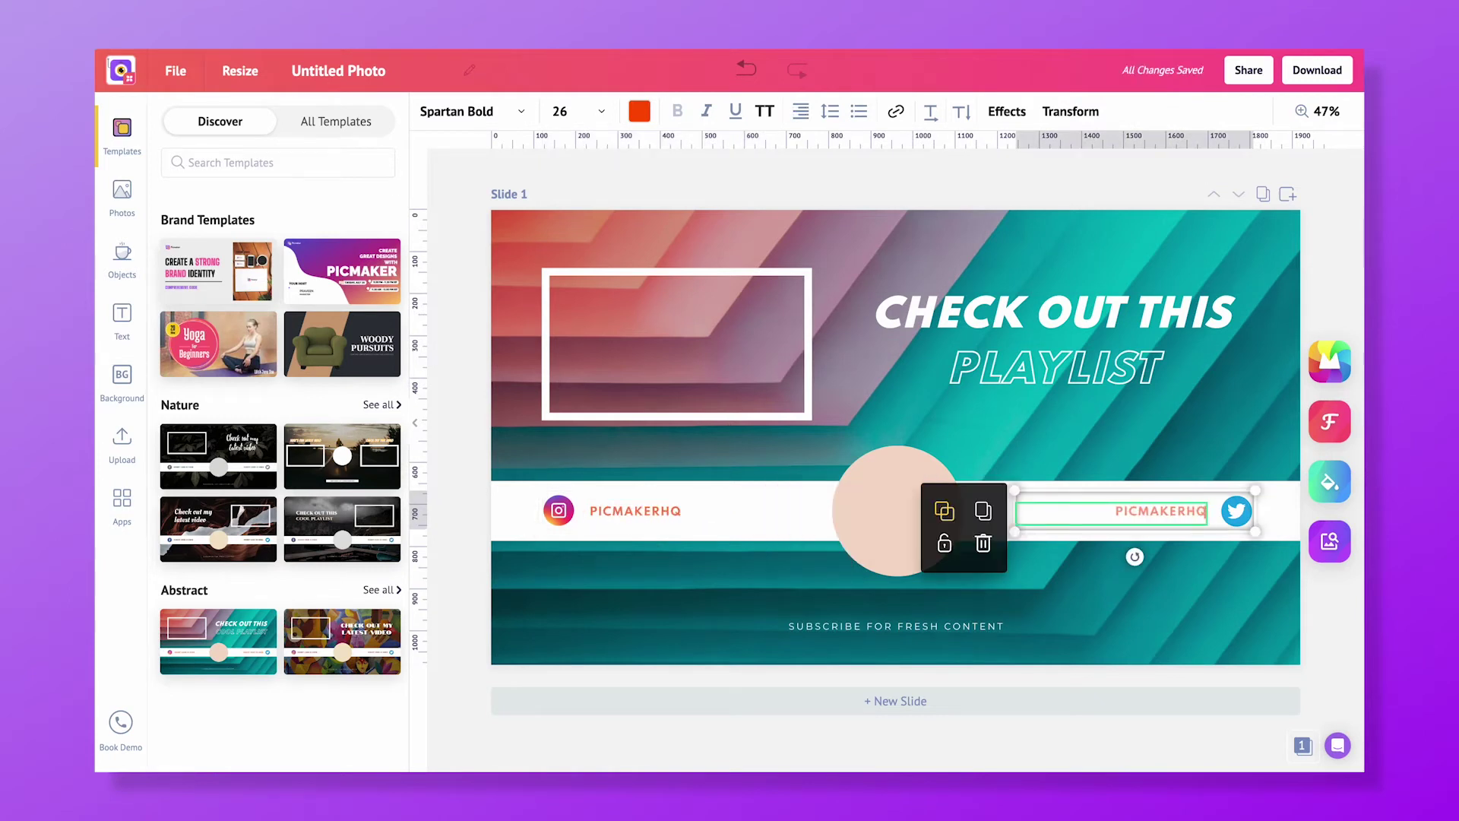
{"action": "type", "text": "Q"}
Step: Change the tagline to 'SUBSCRIBE FOR MORE TUTORIALS' and bring up the download options
{"action": "left_click", "coordinate": [896, 626]}
{"action": "type", "text": "MORE TUTORI"}
{"action": "left_click", "coordinate": [1332, 84]}
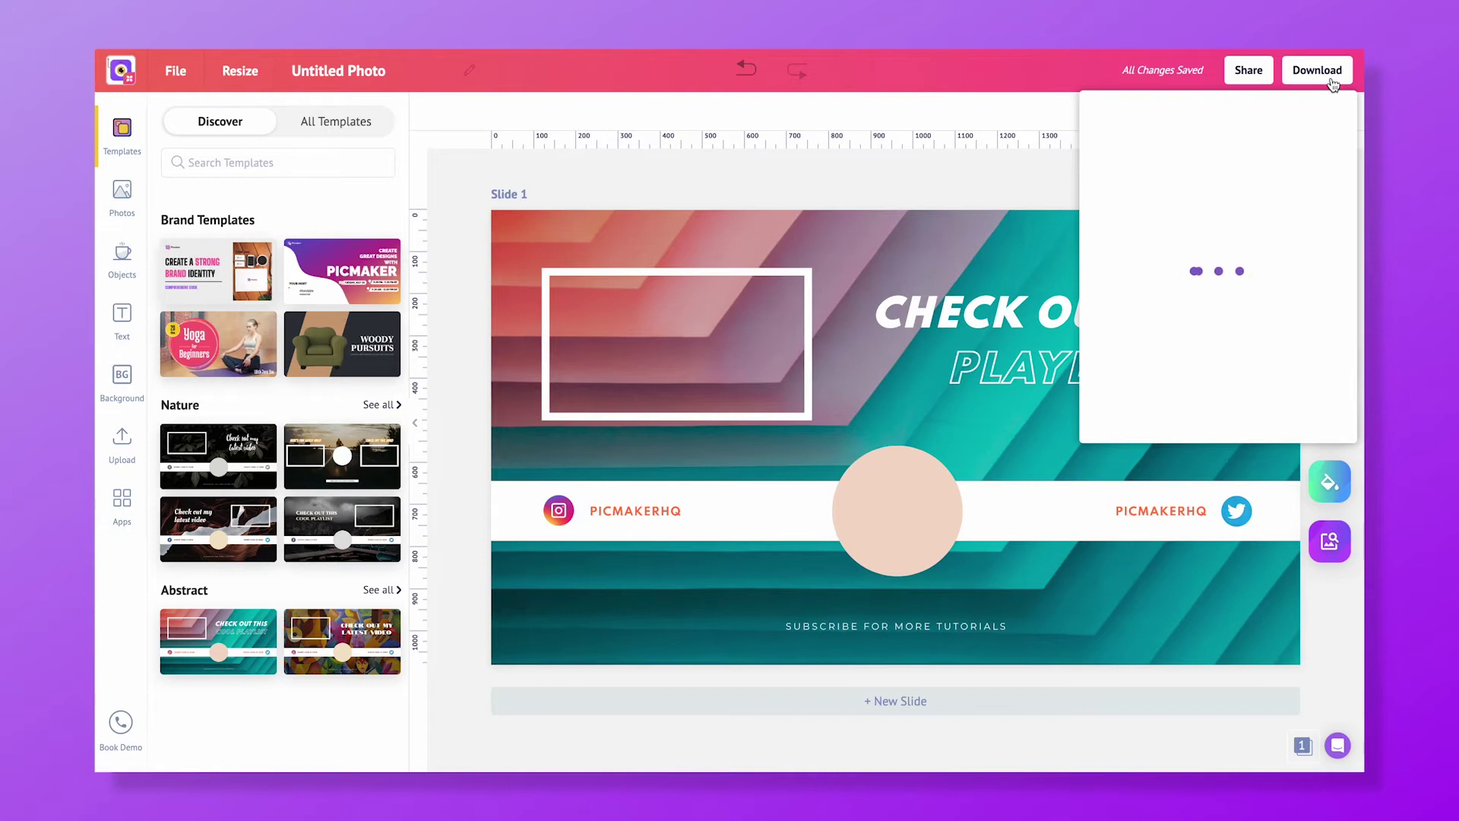
Step: Name the download 'Picmaker End Screen' and keep it a 1920 X 1080 JPG
{"action": "left_click", "coordinate": [1238, 130]}
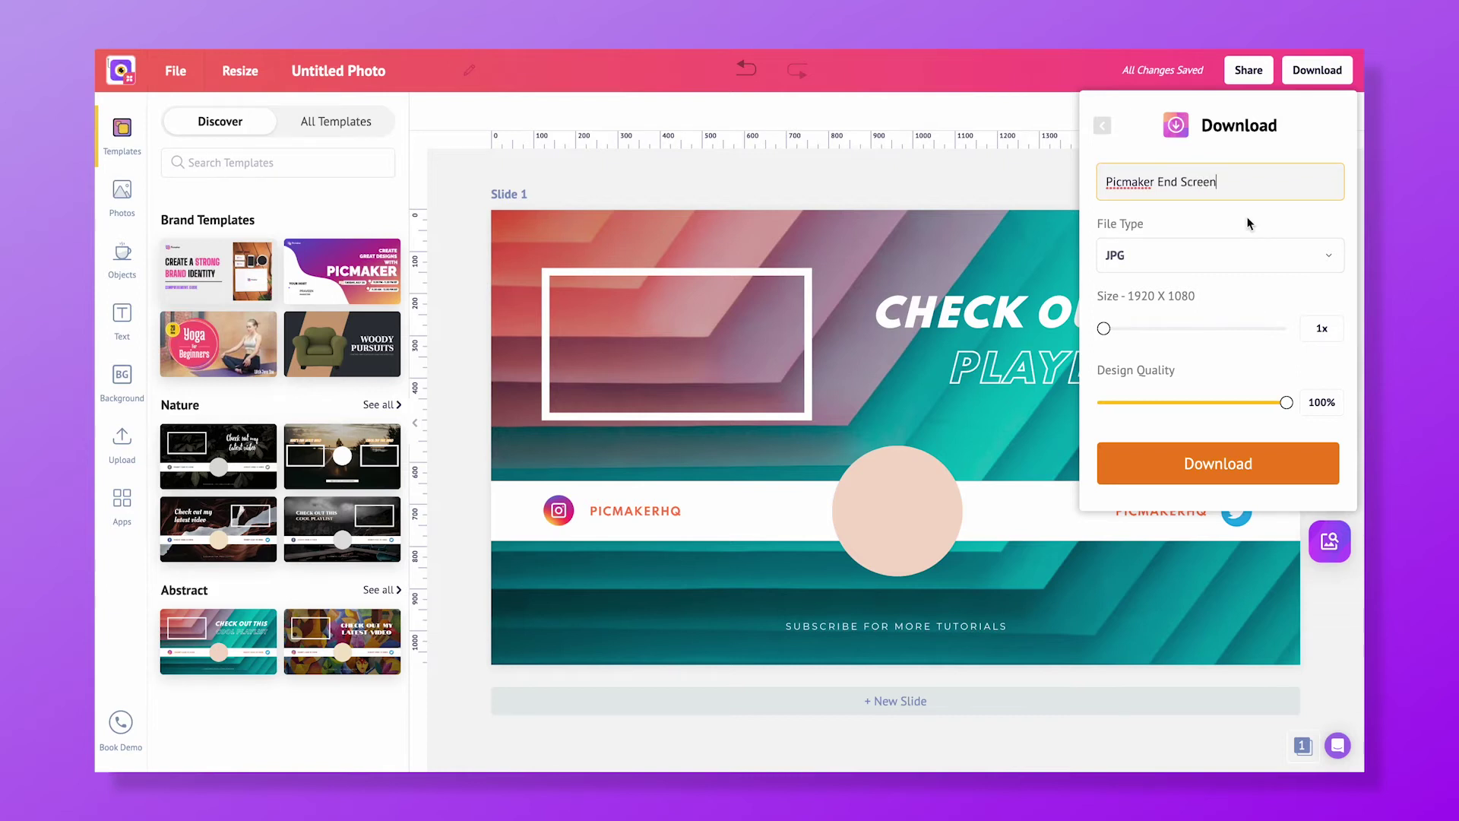
{"action": "left_click", "coordinate": [1247, 254]}
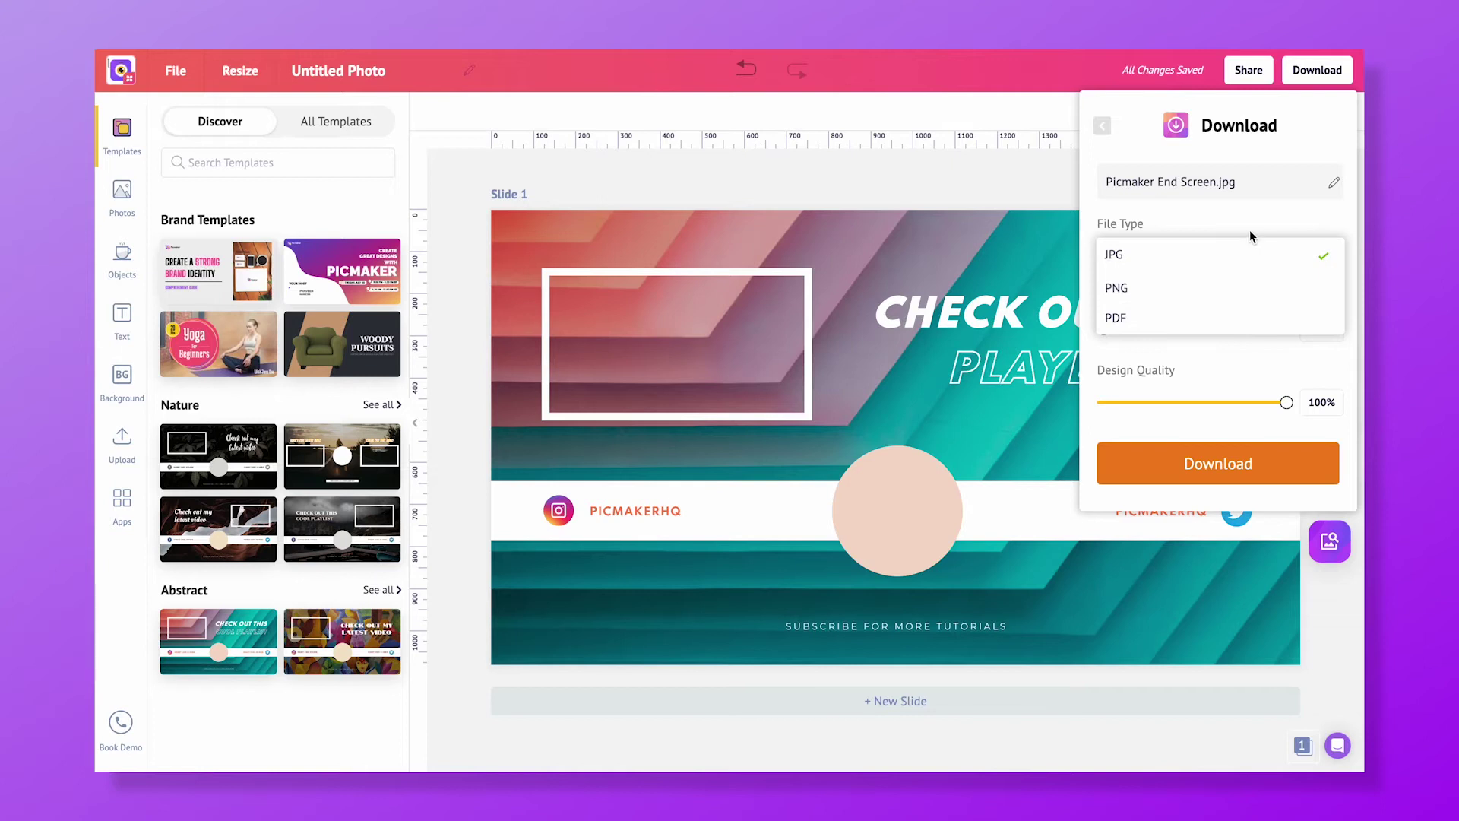
{"action": "left_click", "coordinate": [1249, 232]}
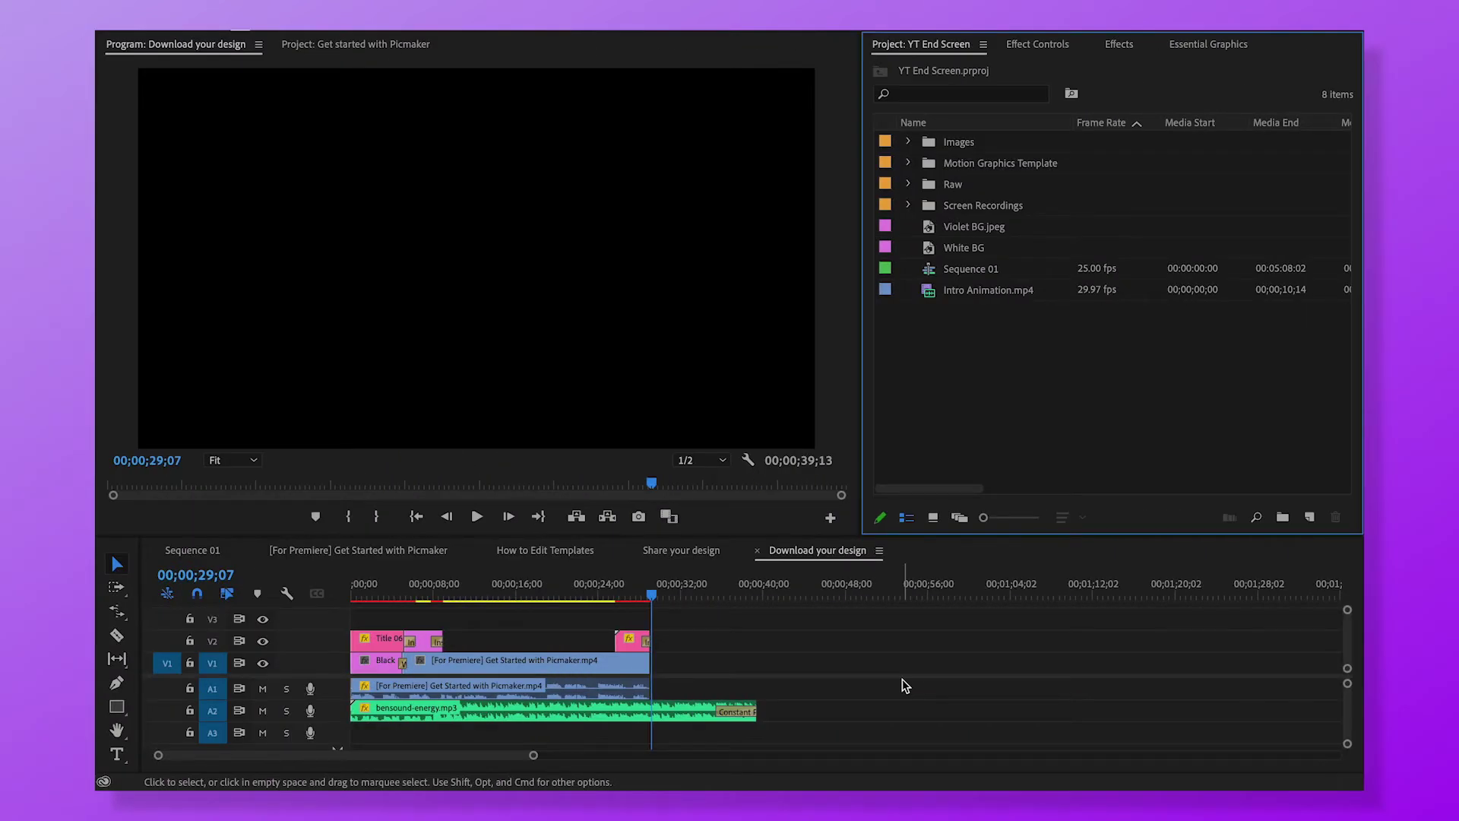
Step: Find Picmaker End Screen.jpeg with Spotlight and place it on V1 after the main clip
{"action": "key", "text": "super+space"}
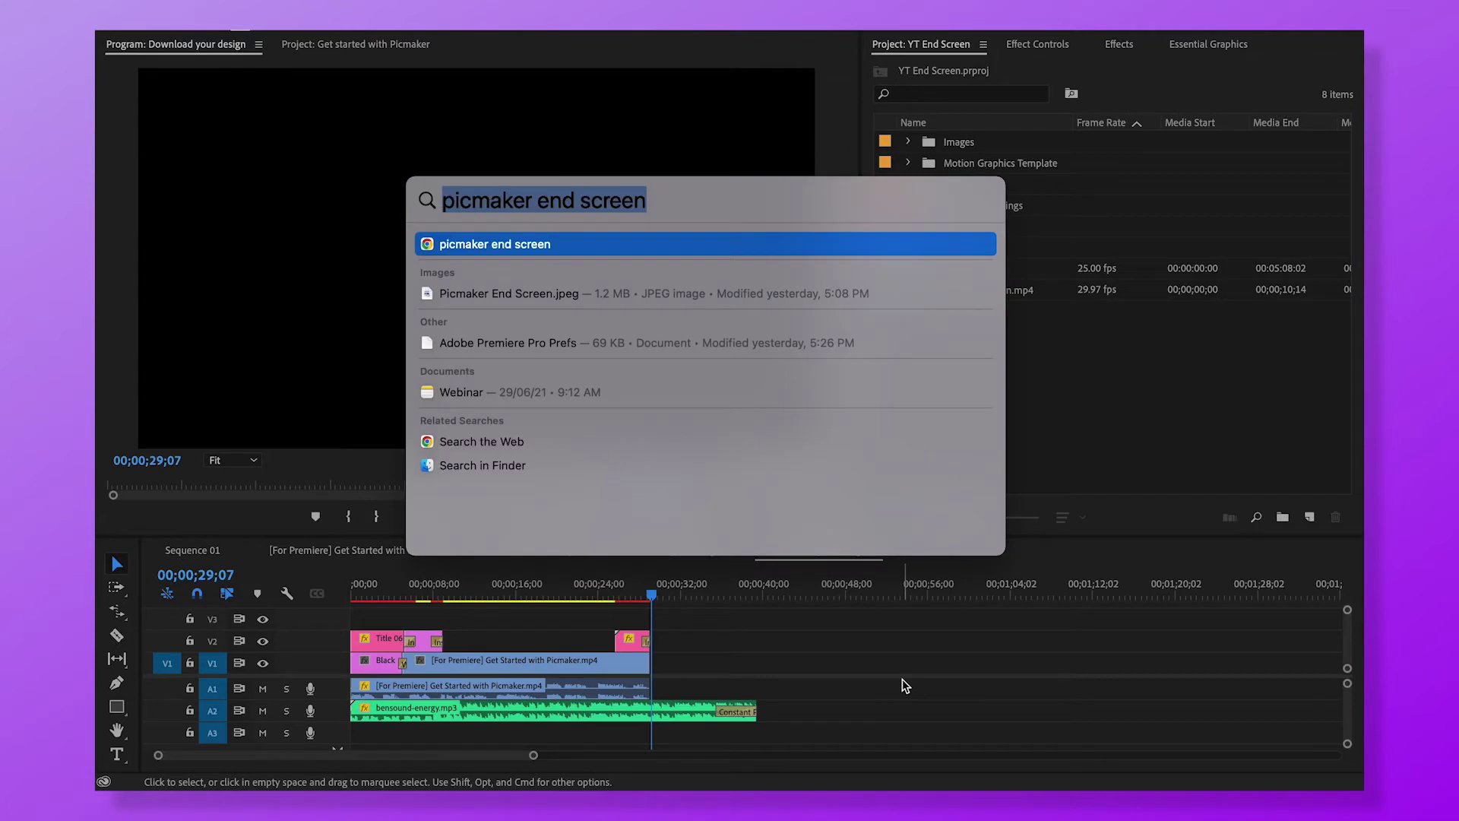
{"action": "left_click_drag", "start_coordinate": [563, 293], "coordinate": [658, 665]}
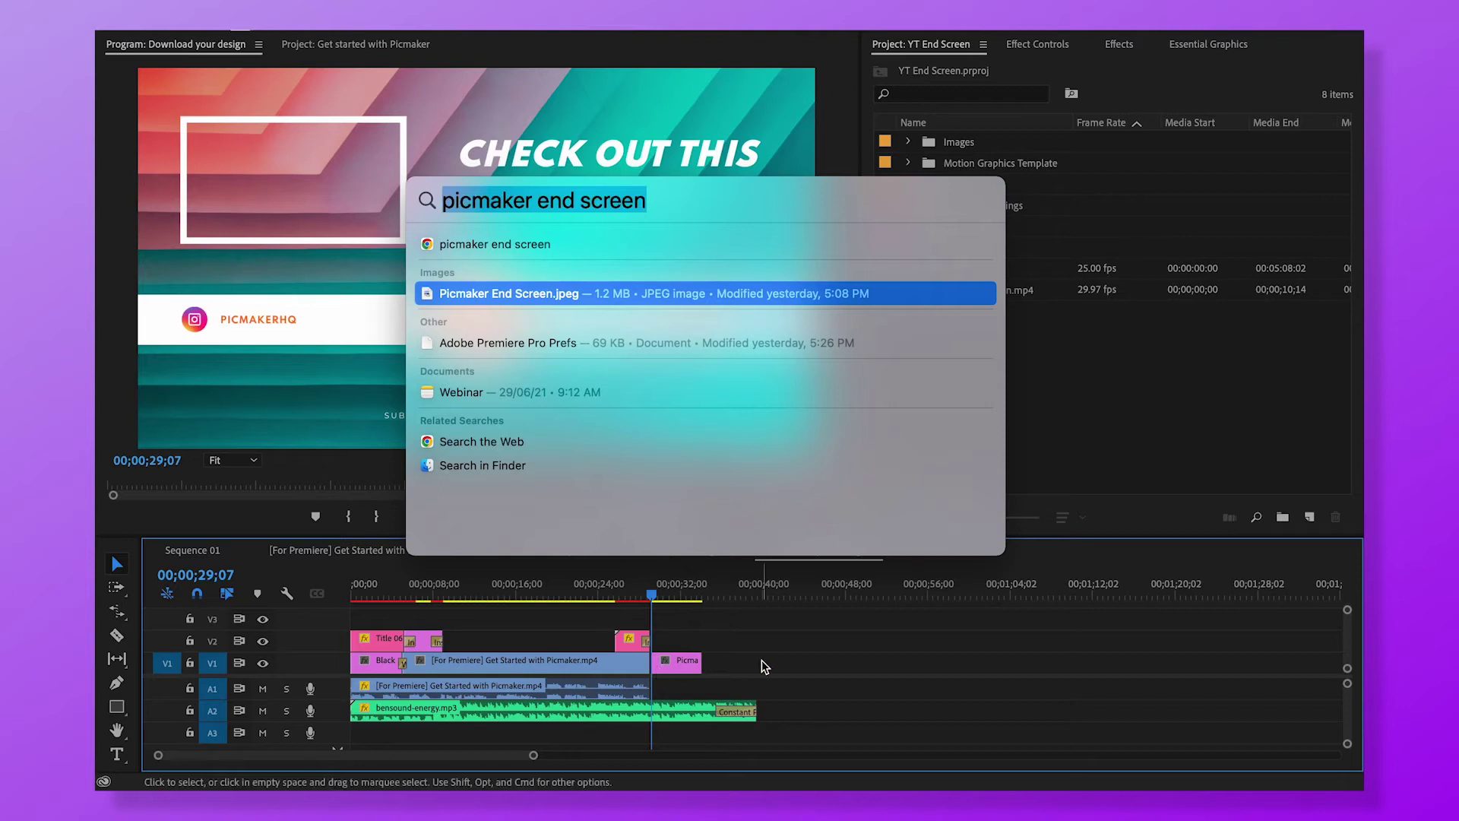
{"action": "left_click", "coordinate": [761, 660]}
Step: Extend the end screen clip on the timeline to about 7.5 seconds
{"action": "left_click_drag", "start_coordinate": [650, 597], "coordinate": [653, 597]}
{"action": "double_click", "coordinate": [676, 661]}
{"action": "left_click_drag", "start_coordinate": [696, 663], "coordinate": [701, 664]}
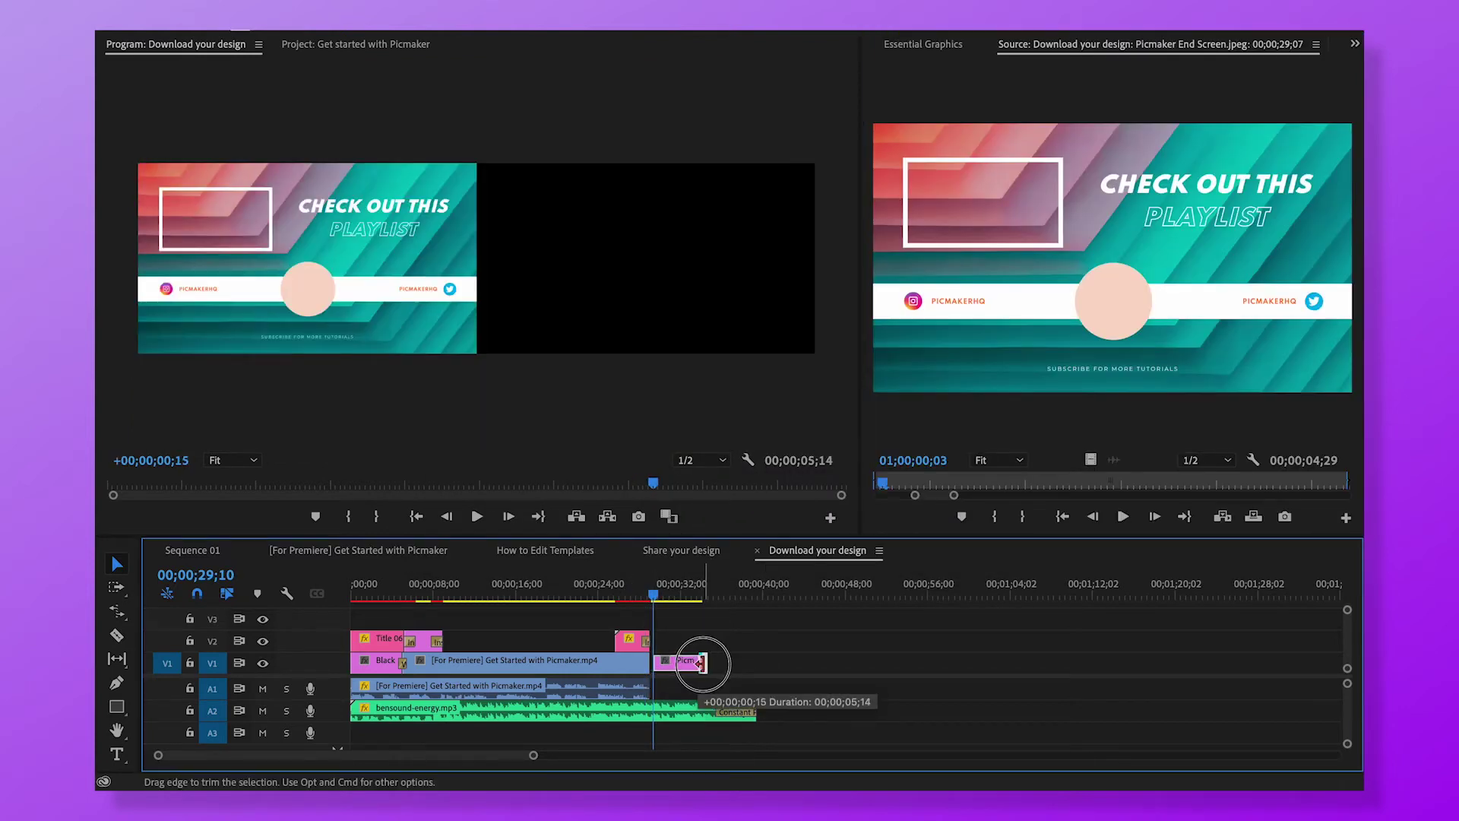
{"action": "left_click_drag", "start_coordinate": [700, 663], "coordinate": [718, 663]}
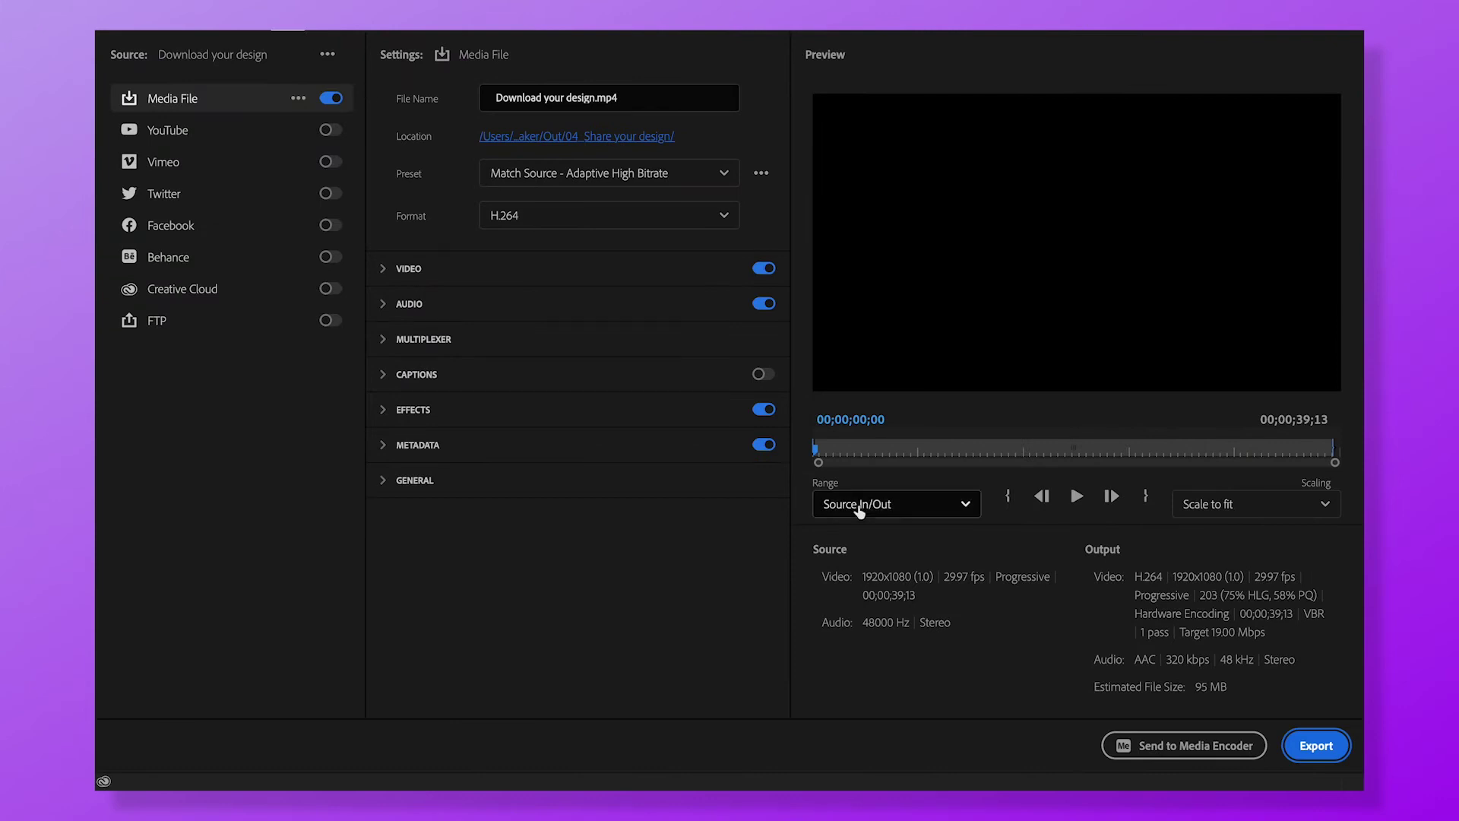
Step: Open the Range dropdown on the Export page for the Download your design sequence
{"action": "left_click", "coordinate": [893, 514]}
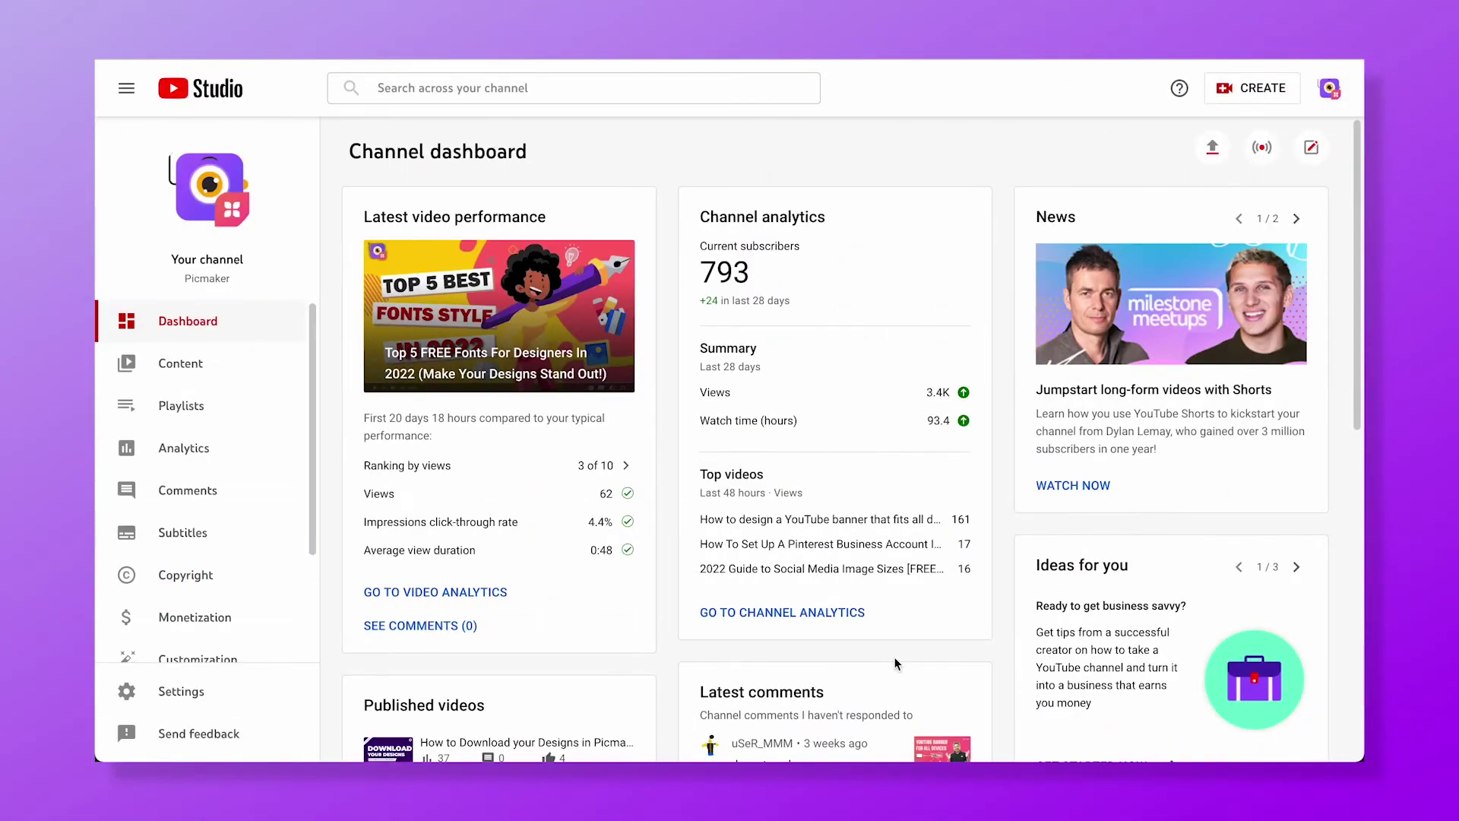
Step: From Content, open the Download your Design video's details and launch its End screen editor
{"action": "left_click", "coordinate": [196, 382]}
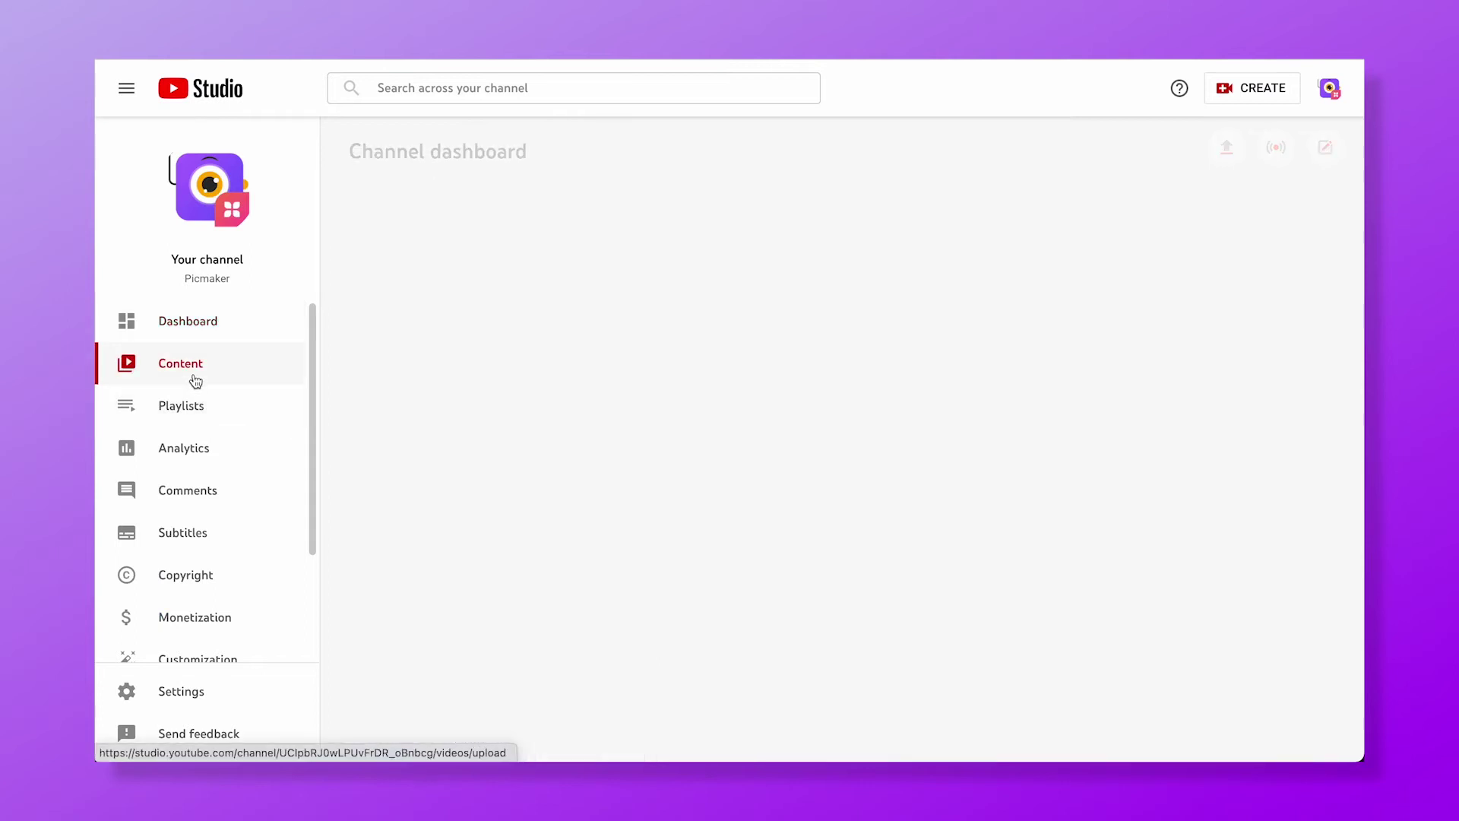
{"action": "left_click", "coordinate": [567, 328]}
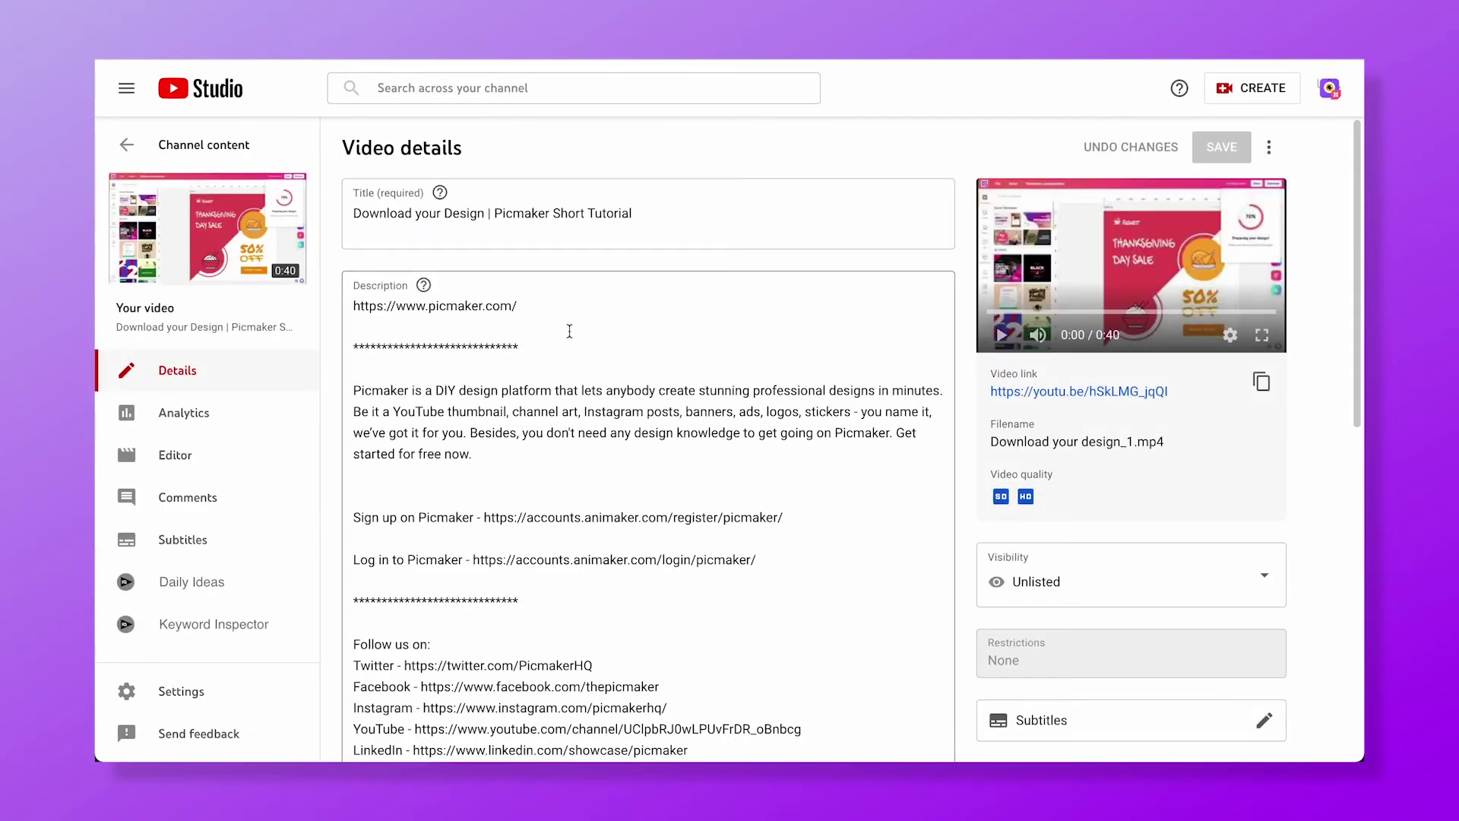
{"action": "scroll", "coordinate": [1038, 508], "scroll_direction": "down", "scroll_amount": 7}
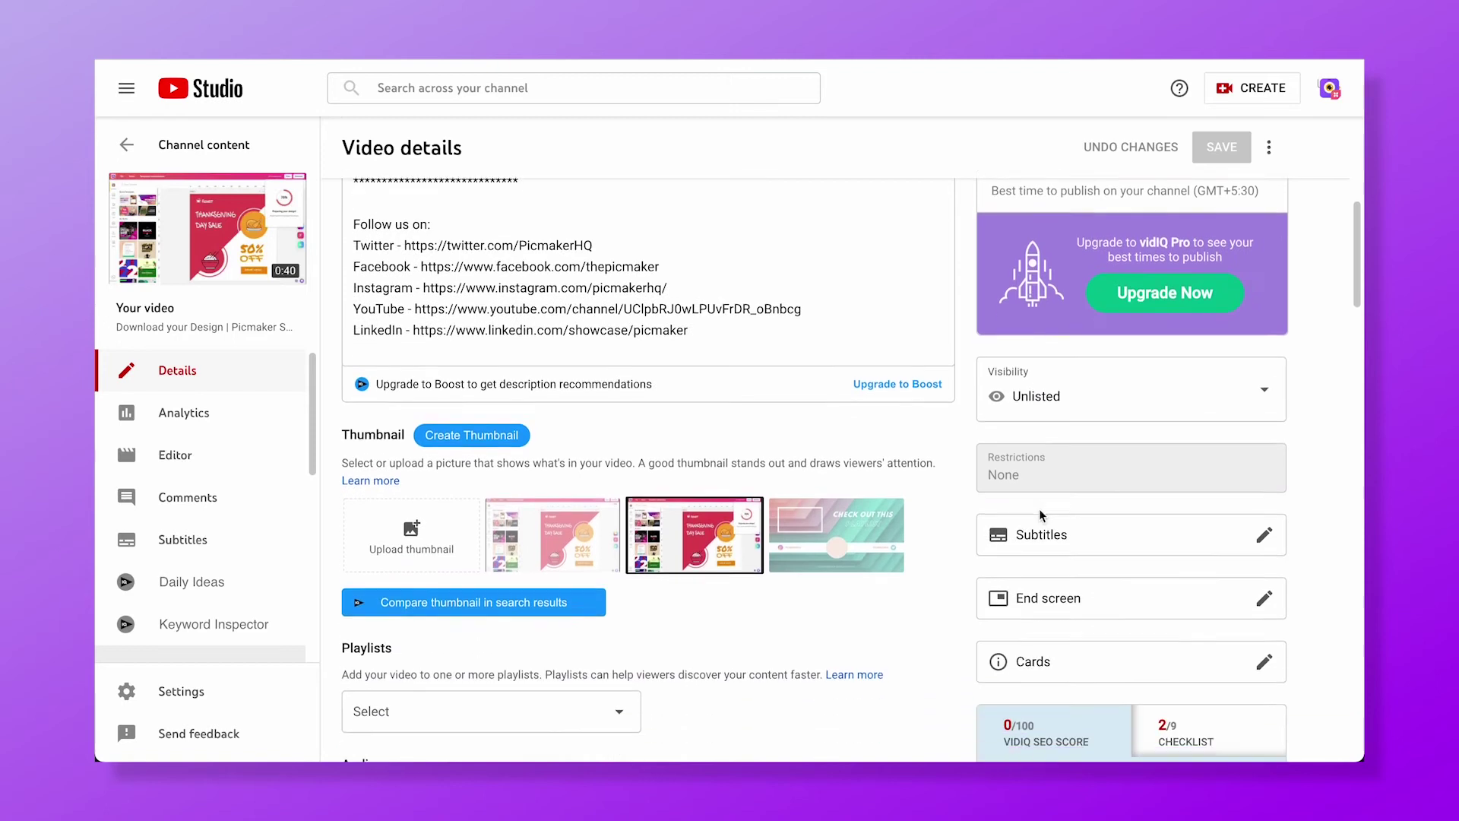
{"action": "left_click", "coordinate": [1266, 489]}
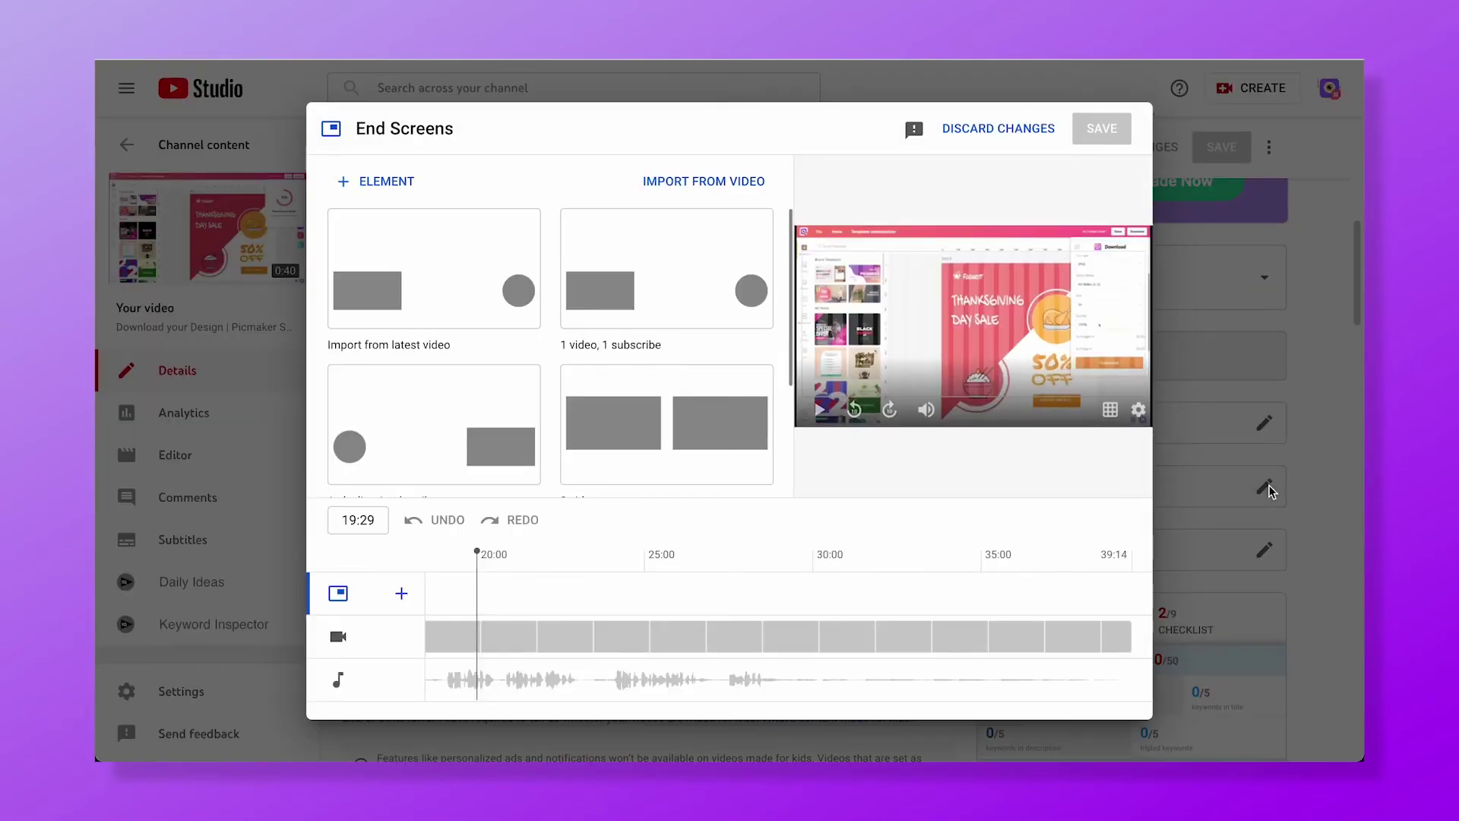
Step: Add a Get Started with Picmaker playlist element over the empty frame, starting around 29:15
{"action": "left_click", "coordinate": [397, 181]}
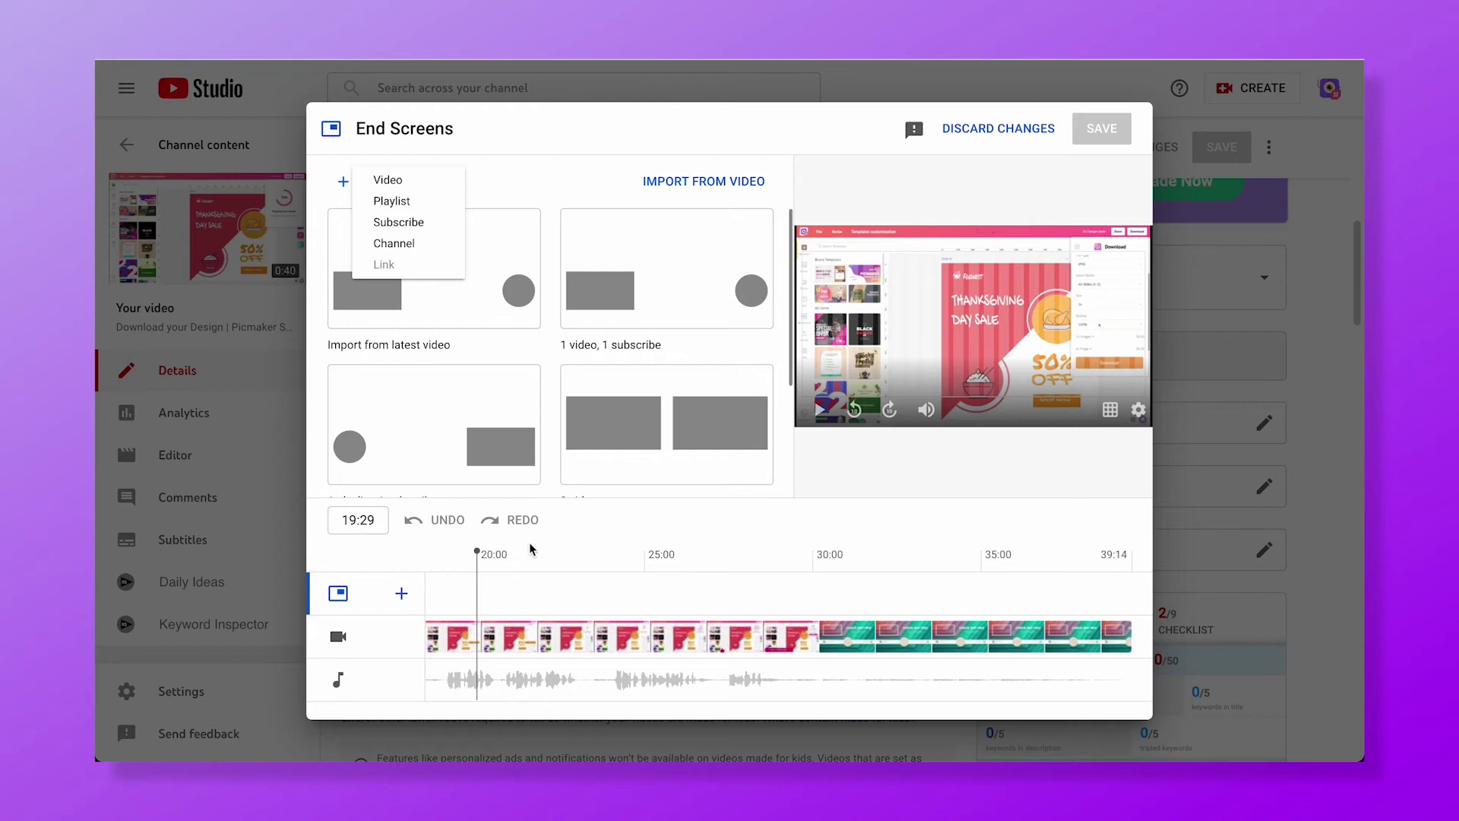
{"action": "left_click", "coordinate": [401, 201]}
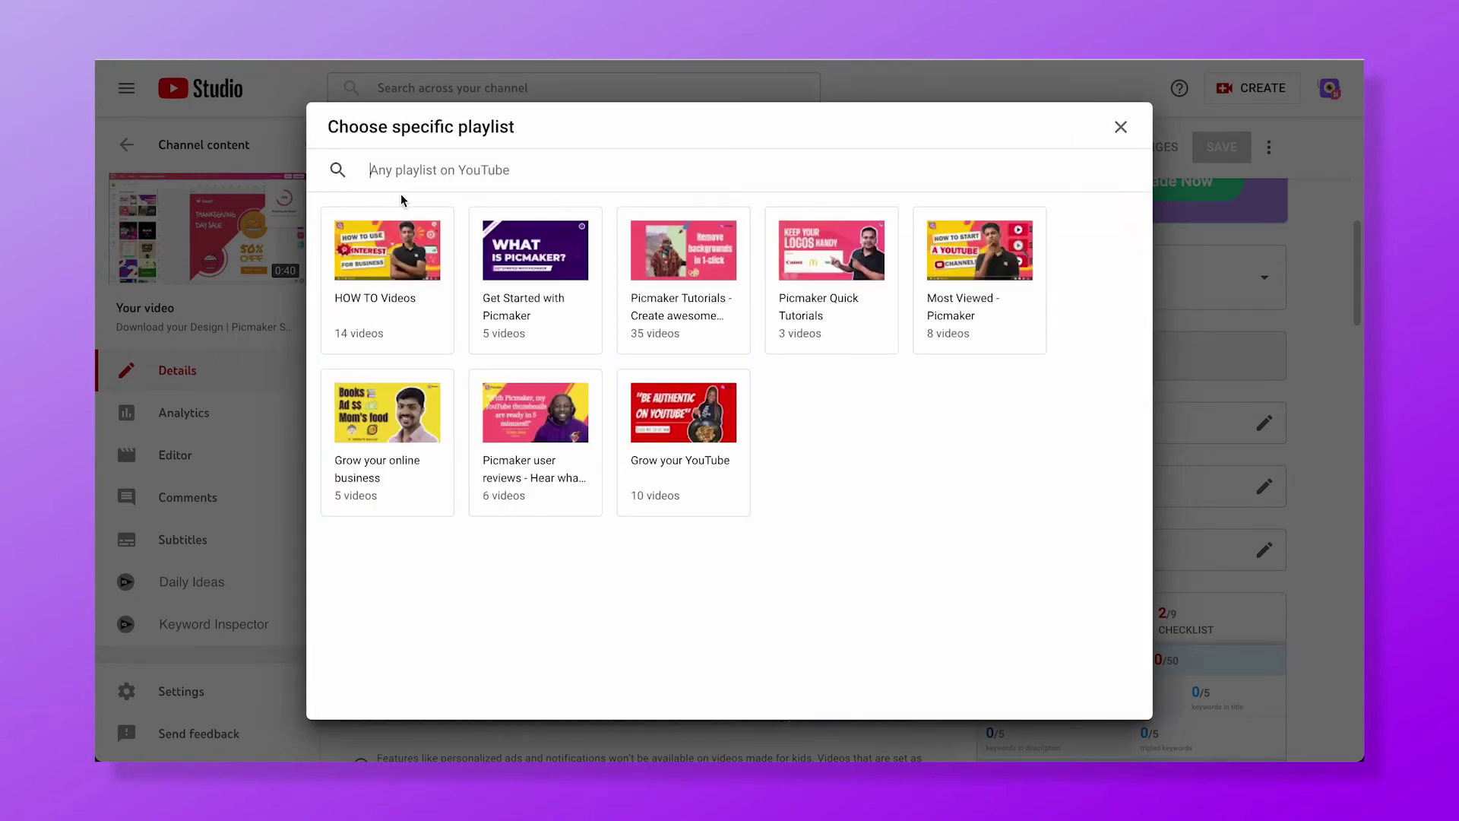
{"action": "left_click", "coordinate": [532, 255]}
{"action": "left_click_drag", "start_coordinate": [817, 280], "coordinate": [836, 283]}
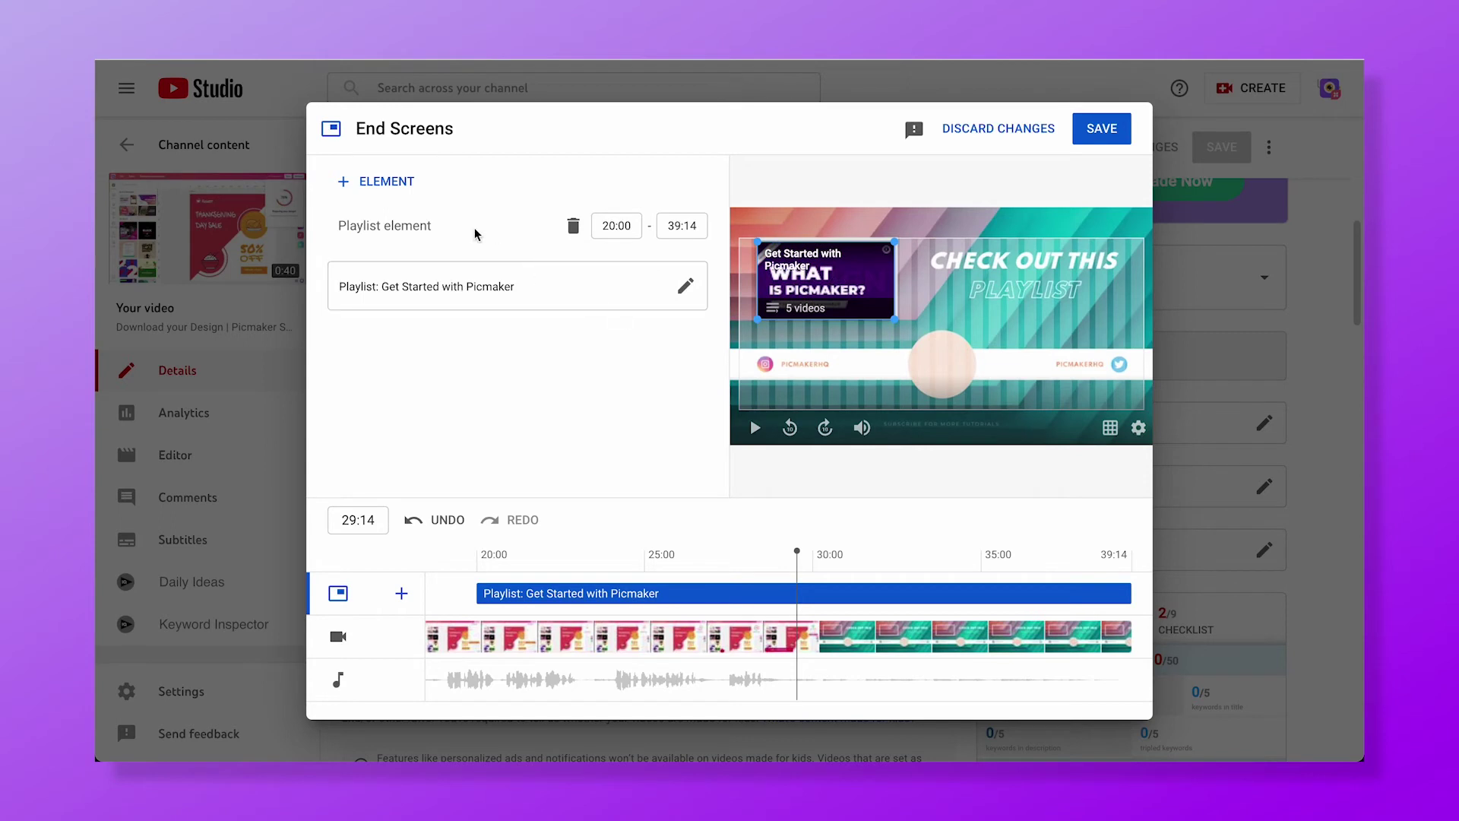
{"action": "left_click_drag", "start_coordinate": [485, 605], "coordinate": [797, 587]}
Step: Add a Subscribe element and move it onto the centre circle
{"action": "left_click", "coordinate": [376, 181]}
{"action": "left_click", "coordinate": [403, 219]}
{"action": "left_click_drag", "start_coordinate": [1110, 252], "coordinate": [942, 348]}
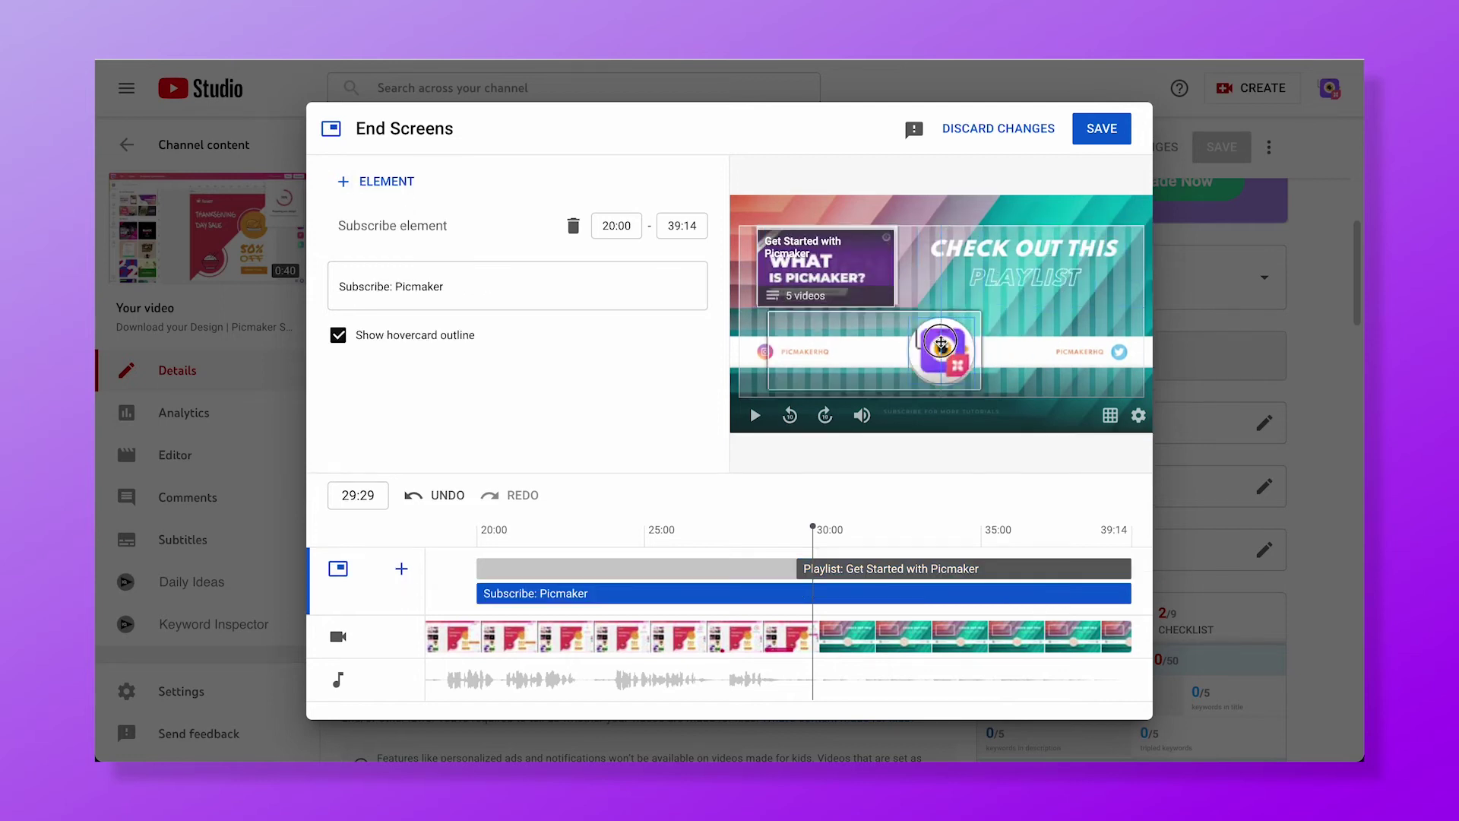